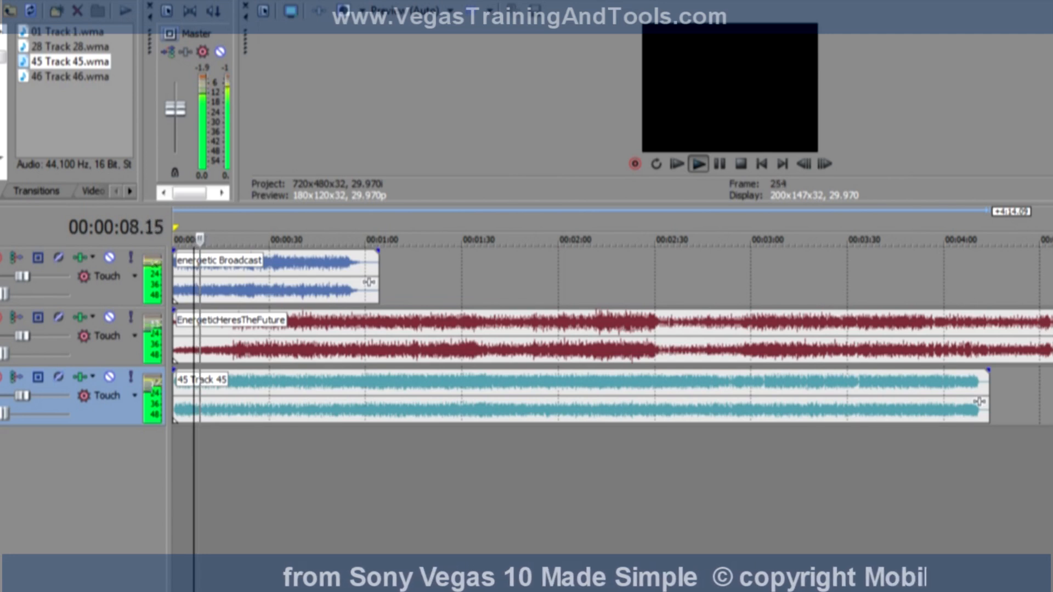
Stop playback and place the timeline cursor at 00:01:18.14.
{"action": "key", "text": "space"}
{"action": "left_click", "coordinate": [156, 396]}
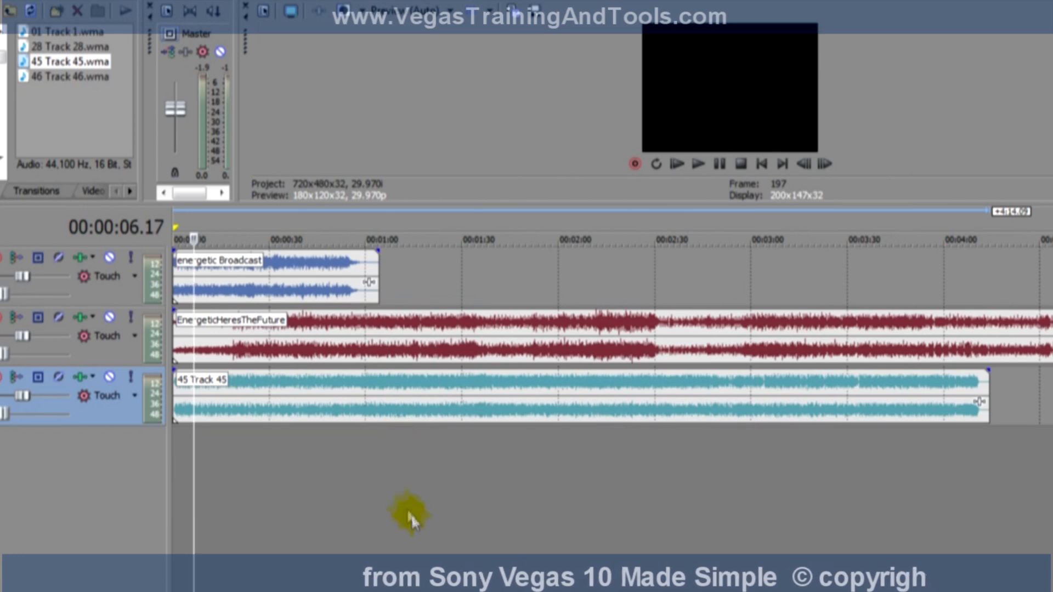
{"action": "left_click_drag", "start_coordinate": [395, 516], "coordinate": [366, 529]}
{"action": "left_click", "coordinate": [422, 548]}
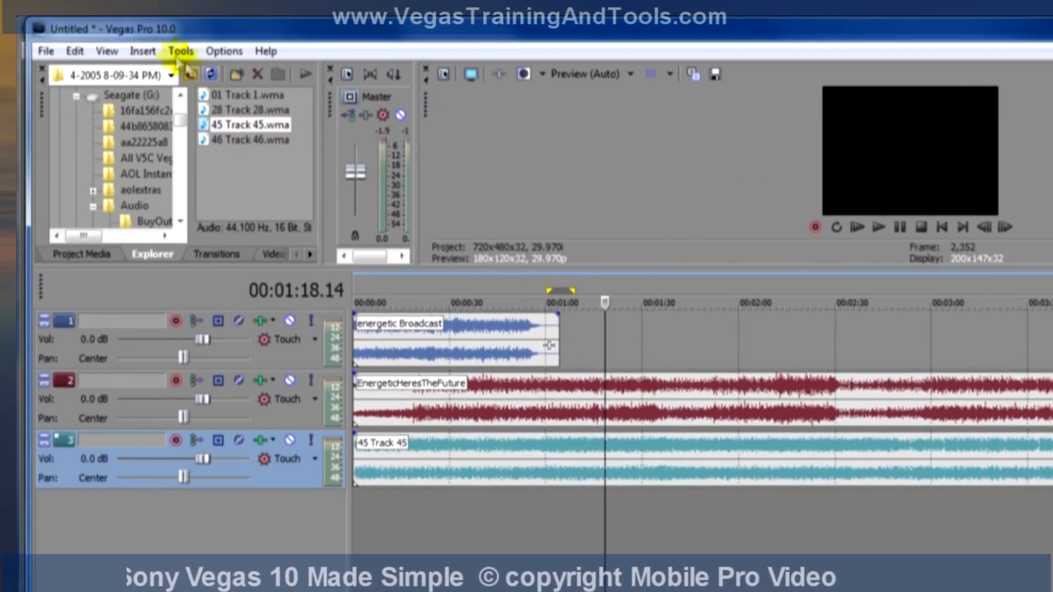
Insert two audio buses into the project.
{"action": "left_click", "coordinate": [106, 38]}
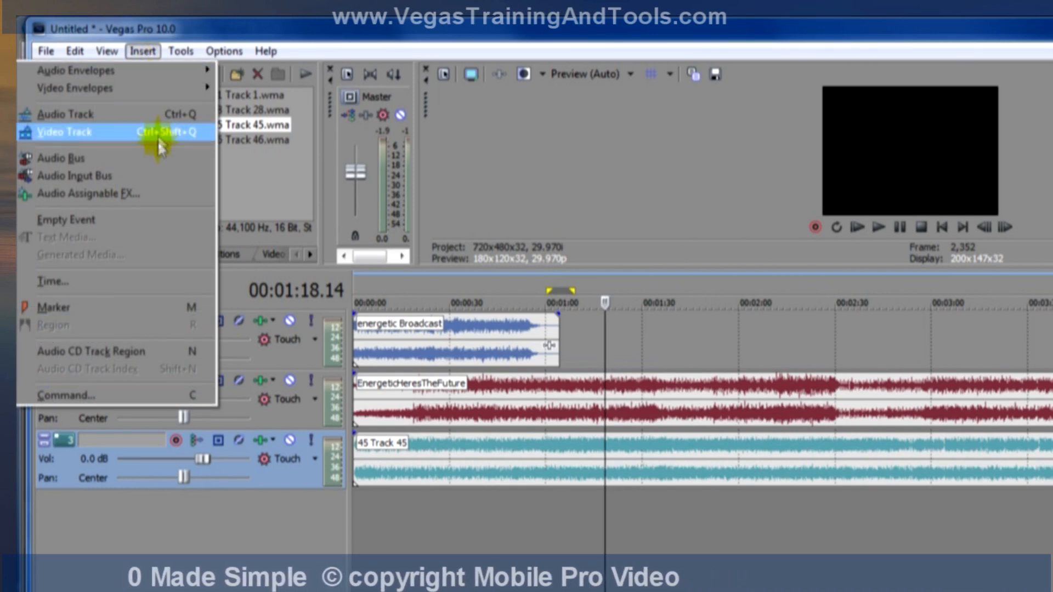
{"action": "left_click", "coordinate": [157, 158]}
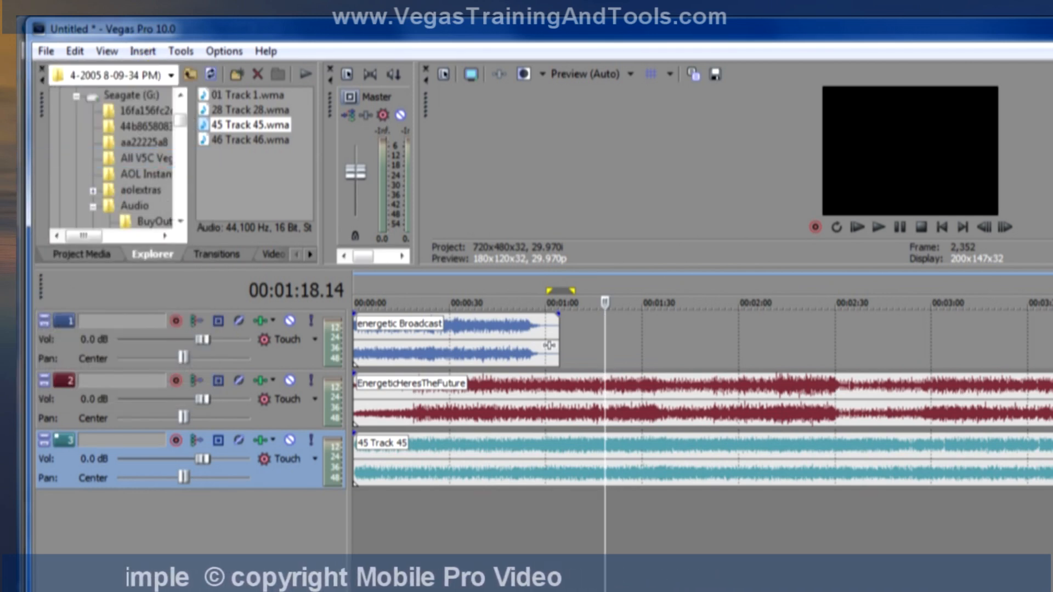
{"action": "left_click", "coordinate": [142, 50]}
{"action": "left_click", "coordinate": [137, 157]}
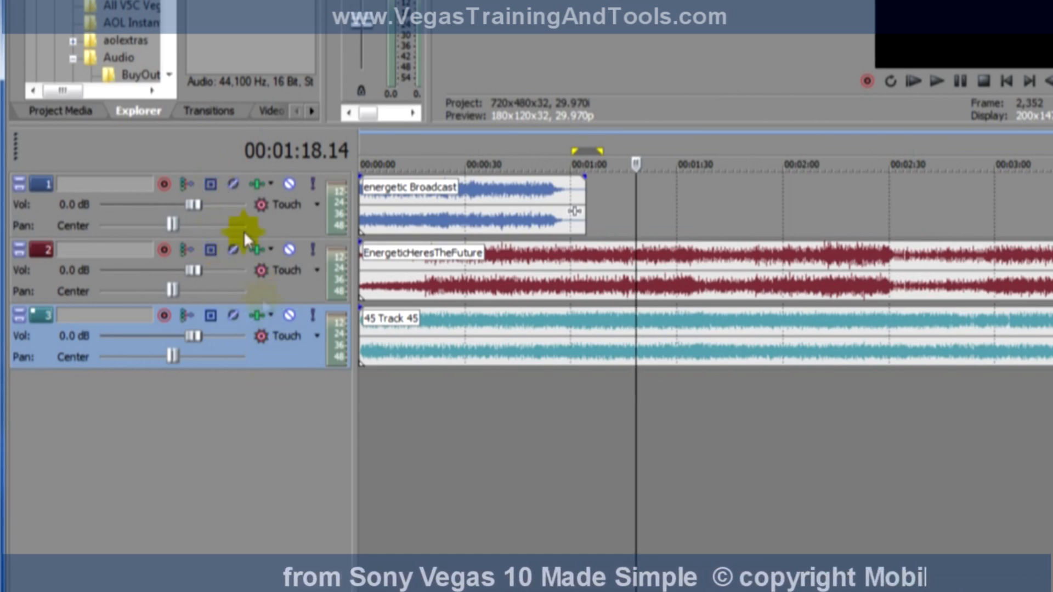
Route audio tracks 1 and 2 to Bus A and track 3 to Bus B, and show the bus tracks.
{"action": "left_click", "coordinate": [211, 185]}
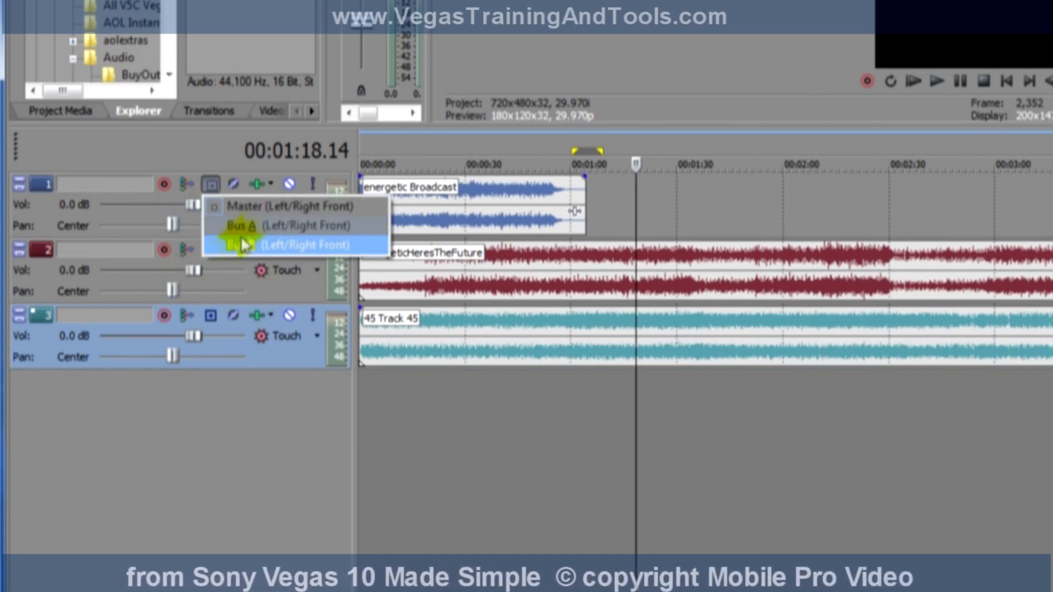
{"action": "left_click", "coordinate": [257, 222]}
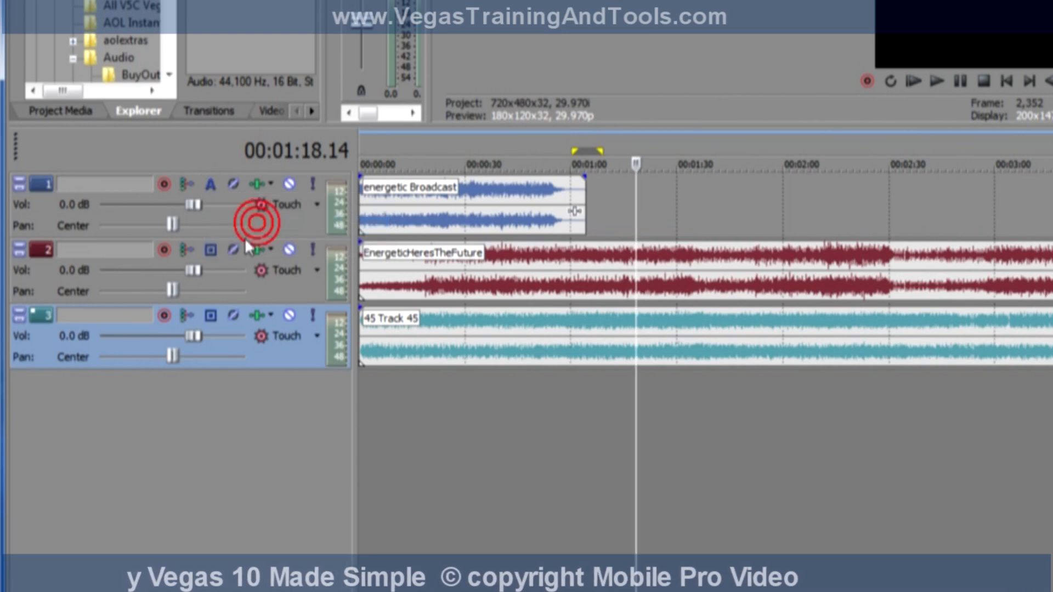
{"action": "left_click", "coordinate": [210, 251]}
{"action": "left_click", "coordinate": [267, 292]}
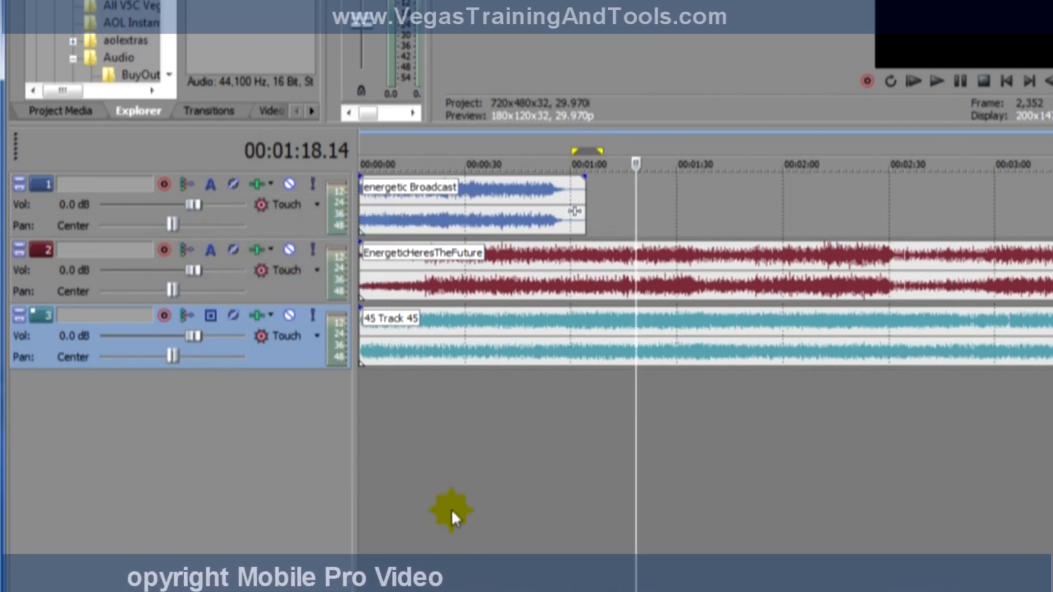
{"action": "left_click", "coordinate": [211, 315]}
{"action": "left_click", "coordinate": [259, 378]}
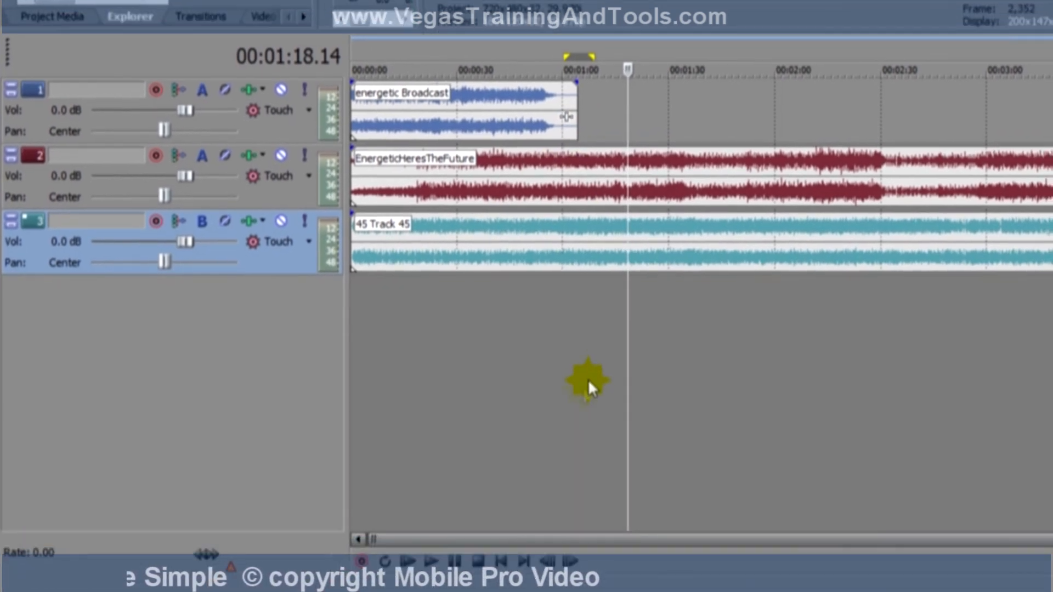
{"action": "key", "text": "b"}
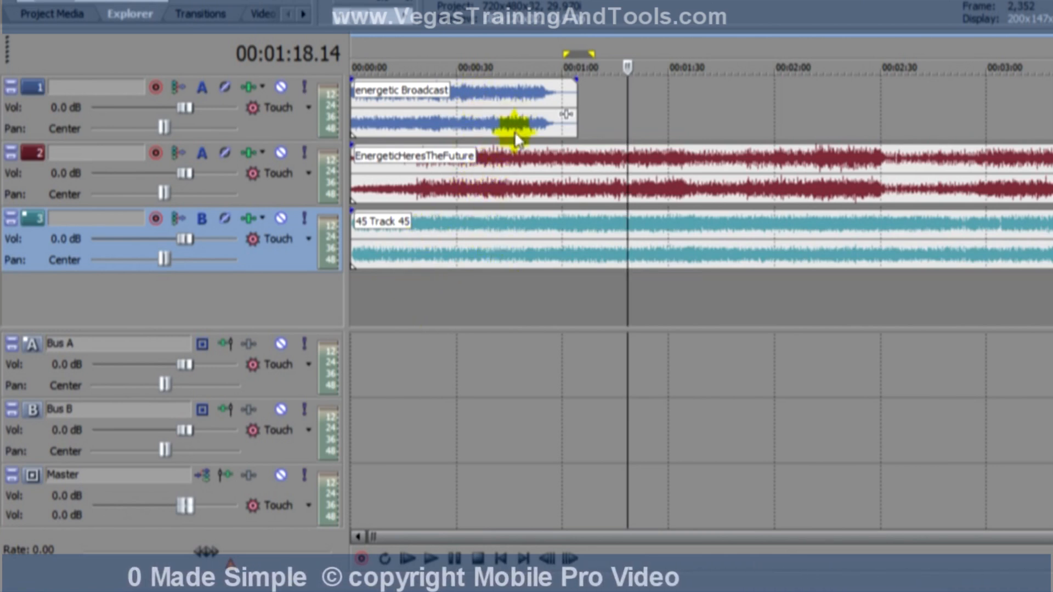
Play the project from 00:00:09.17, soloing Bus B and Bus A in turn, and stop playback with both solos off.
{"action": "left_click", "coordinate": [384, 287]}
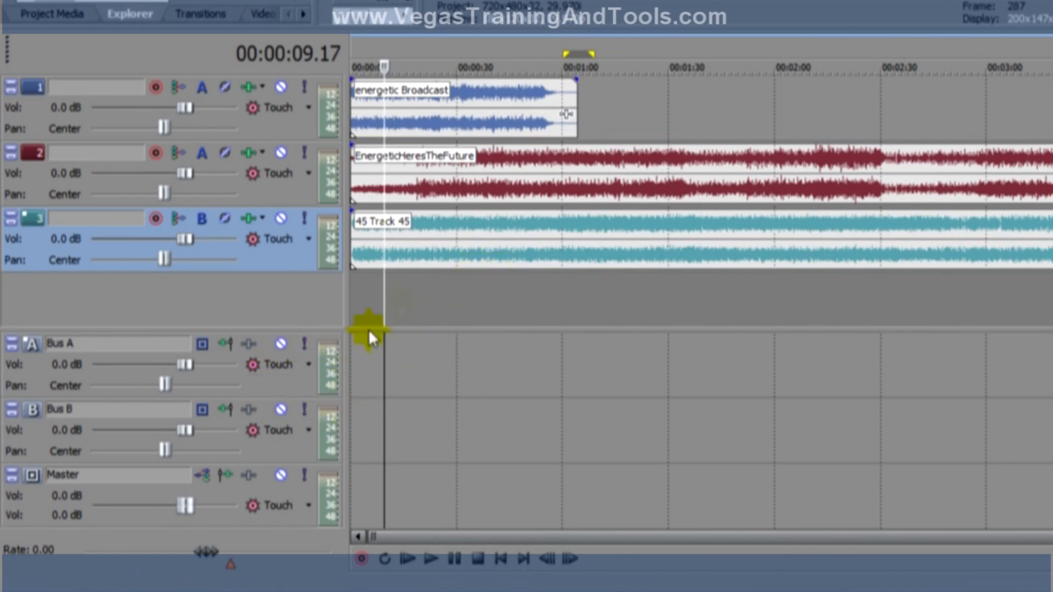
{"action": "left_click", "coordinate": [433, 559]}
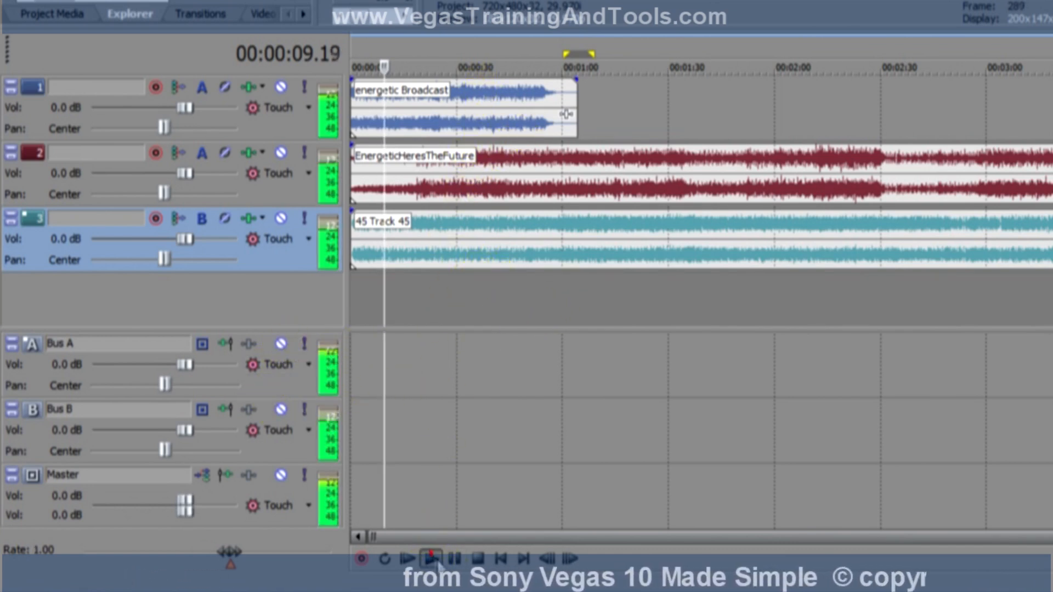
{"action": "left_click", "coordinate": [303, 409]}
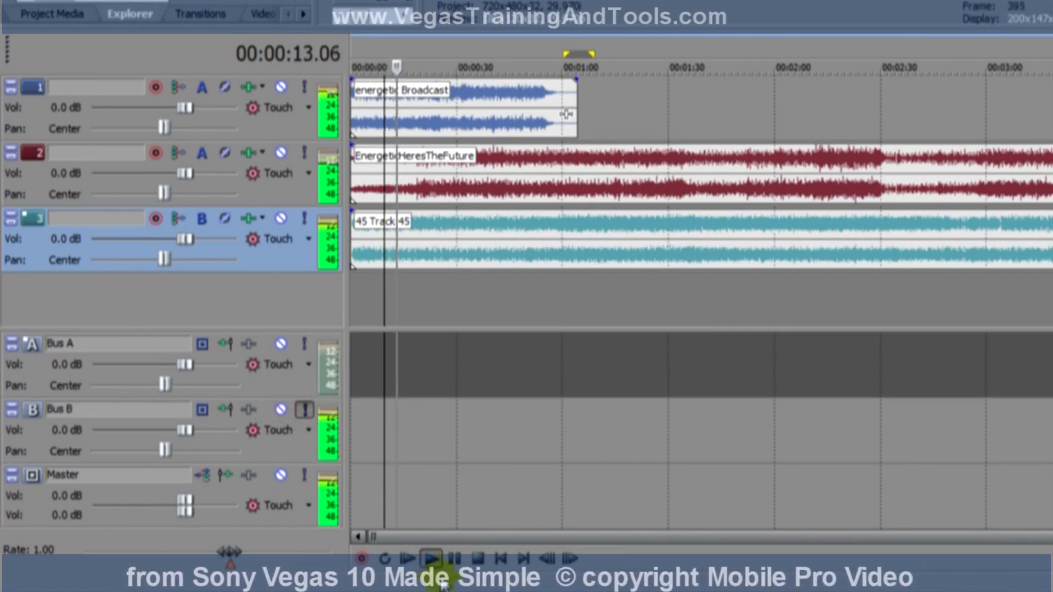
{"action": "left_click", "coordinate": [297, 409]}
{"action": "left_click", "coordinate": [304, 345]}
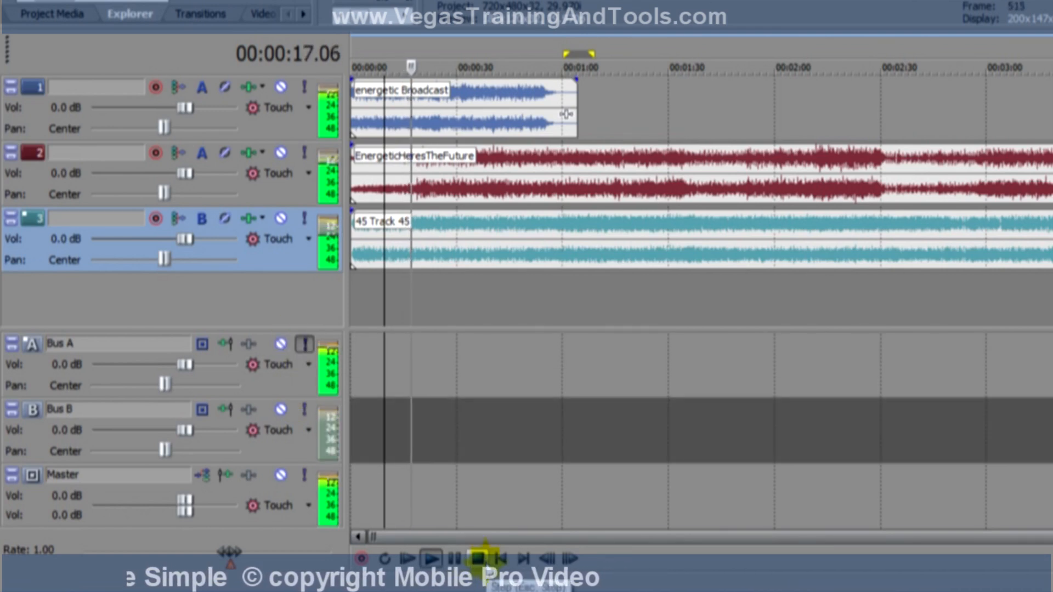
{"action": "left_click", "coordinate": [300, 344]}
{"action": "left_click", "coordinate": [476, 558]}
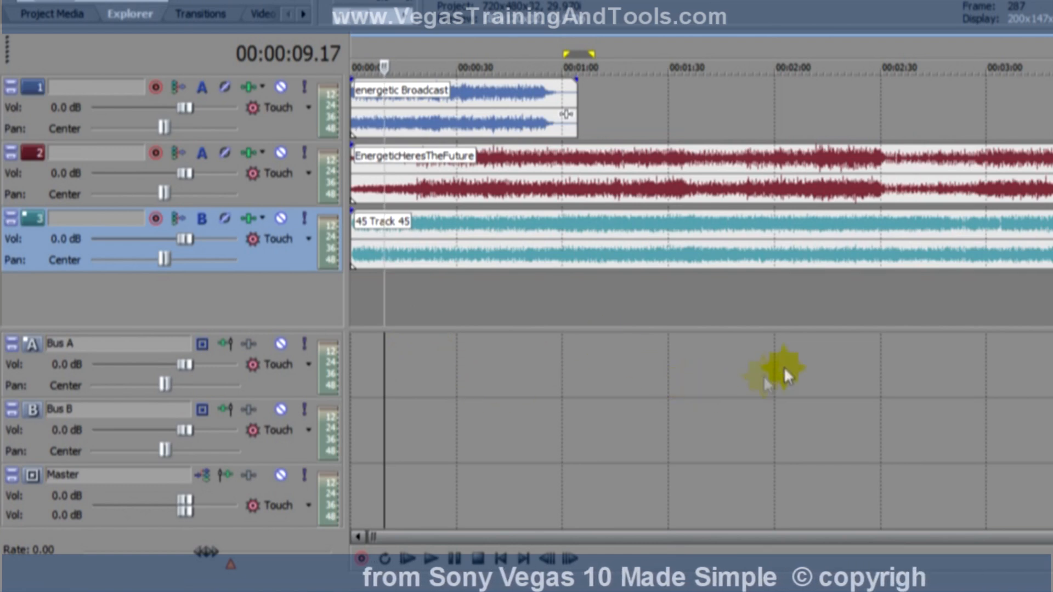
Raise the Bus A volume to 1.2 dB.
{"action": "mouse_move", "coordinate": [192, 365]}
{"action": "left_mouse_down"}
{"action": "mouse_move", "coordinate": [88, 357]}
{"action": "mouse_move", "coordinate": [195, 364]}
{"action": "left_mouse_up"}
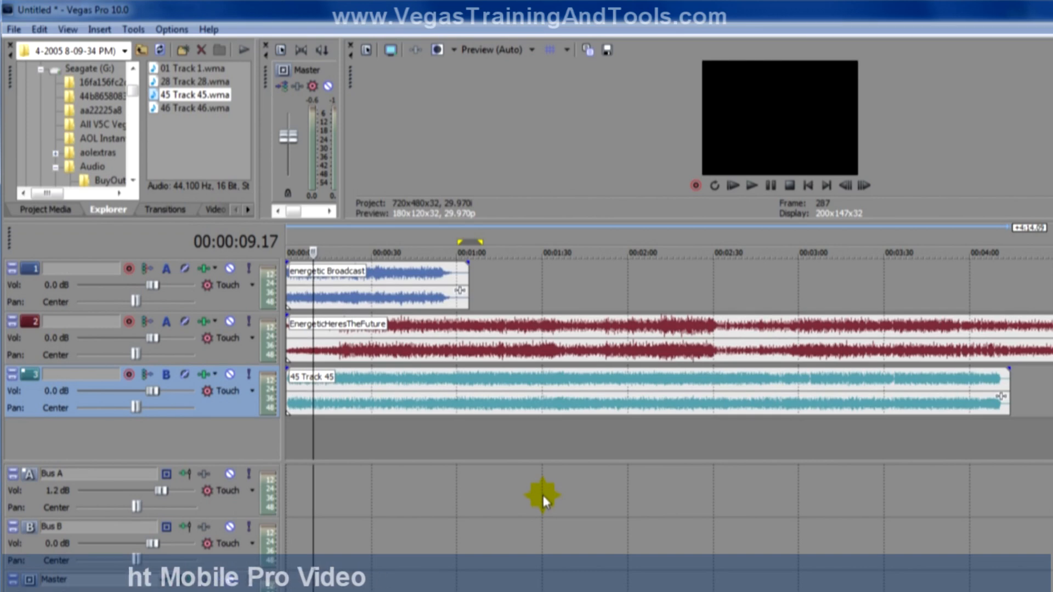
Open the Mixing Console, move and enlarge it to examine the track, bus and master channels, and close it.
{"action": "left_click", "coordinate": [65, 30]}
{"action": "left_click", "coordinate": [141, 341]}
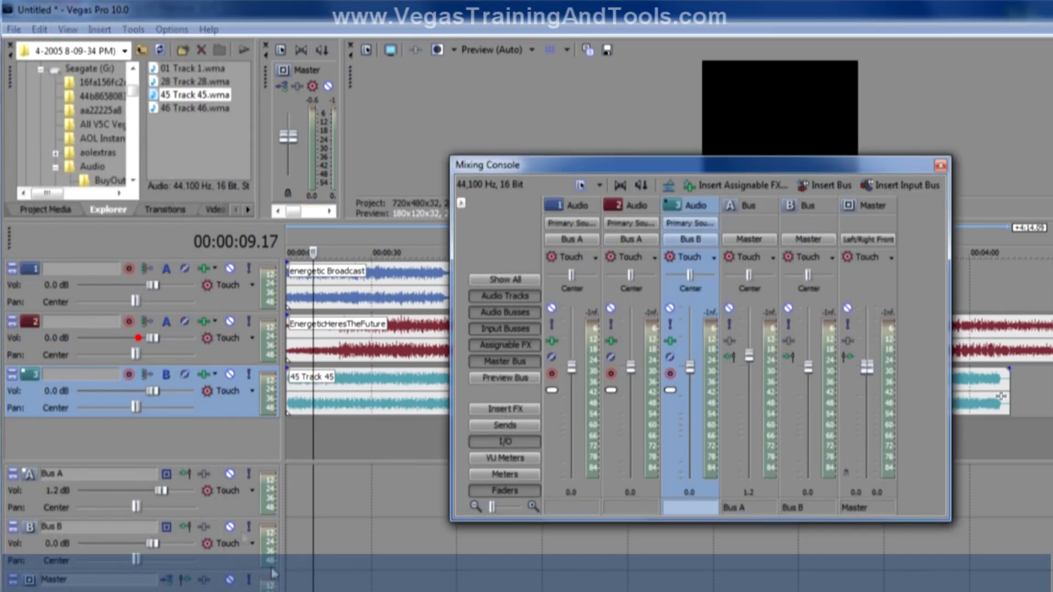
{"action": "left_click_drag", "start_coordinate": [697, 173], "coordinate": [428, 167]}
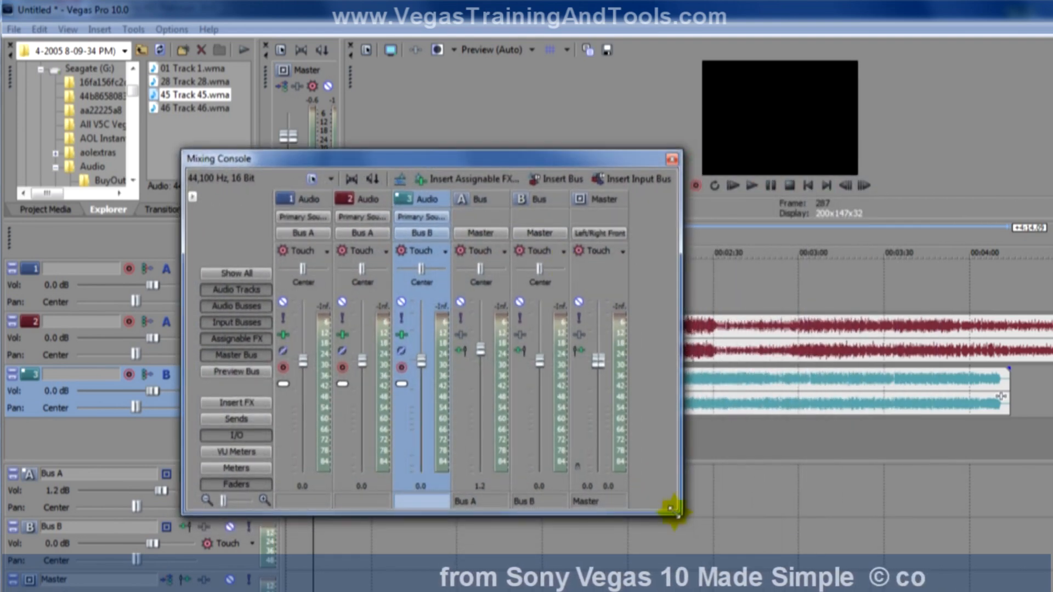
{"action": "left_click_drag", "start_coordinate": [678, 510], "coordinate": [804, 567]}
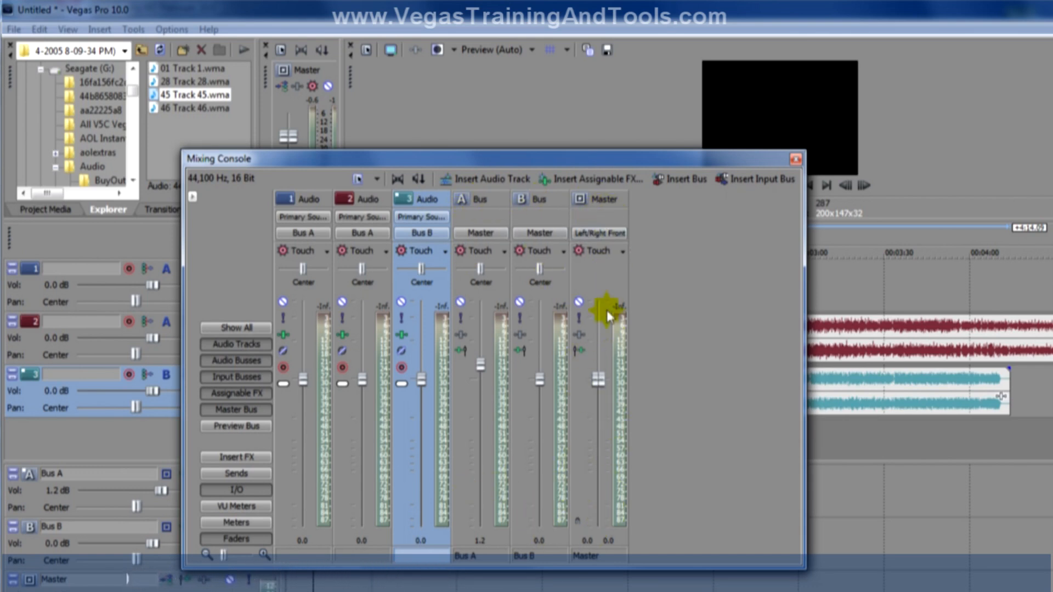
{"action": "left_click", "coordinate": [796, 160]}
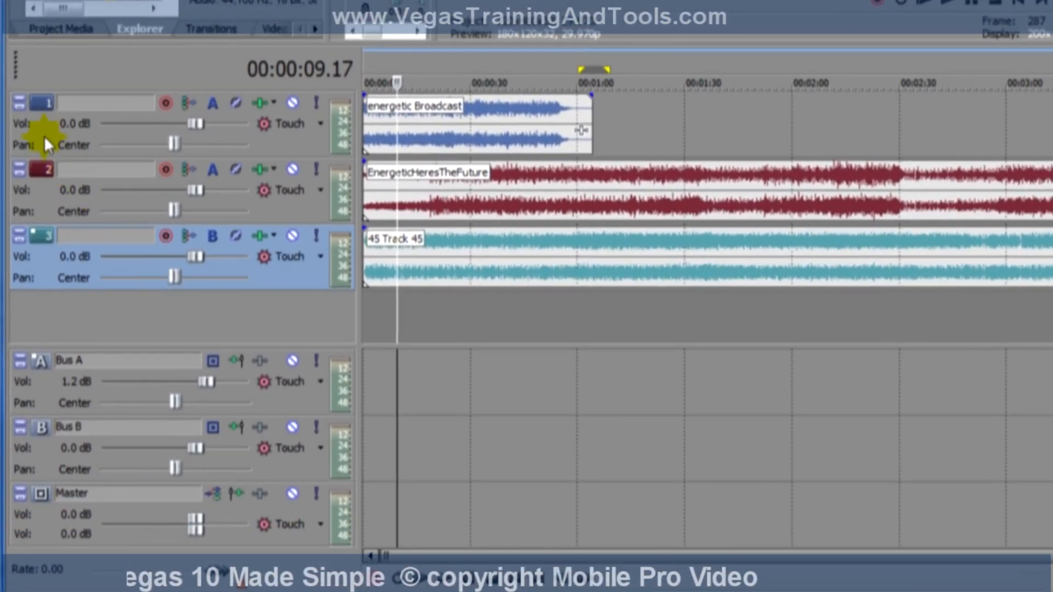
Select all three audio tracks and combine them into one track group.
{"action": "left_click", "coordinate": [24, 291]}
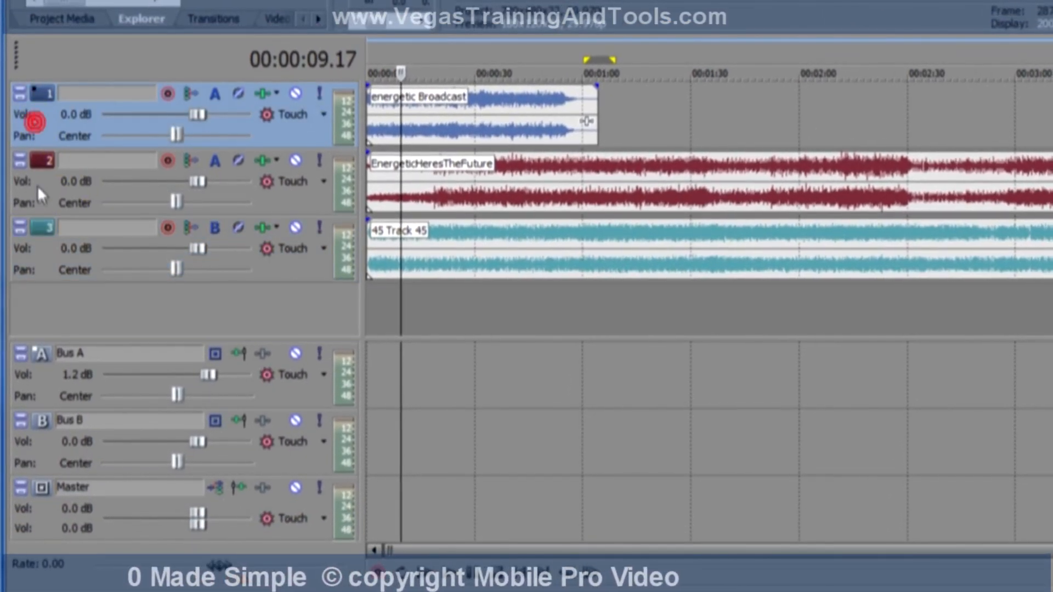
{"action": "left_click", "coordinate": [41, 270]}
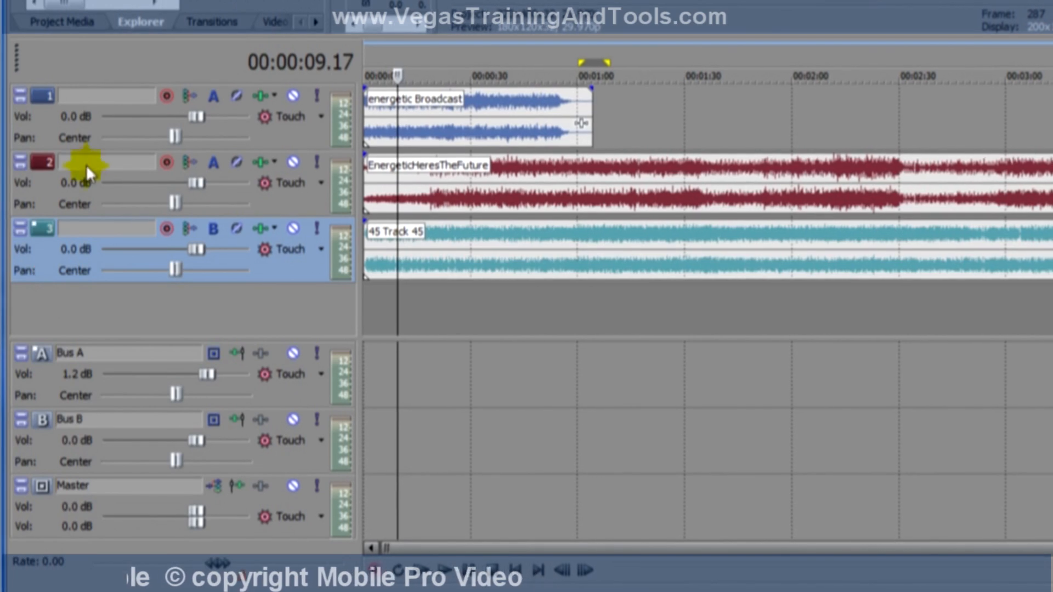
{"action": "left_click", "coordinate": [41, 125], "text": "shift"}
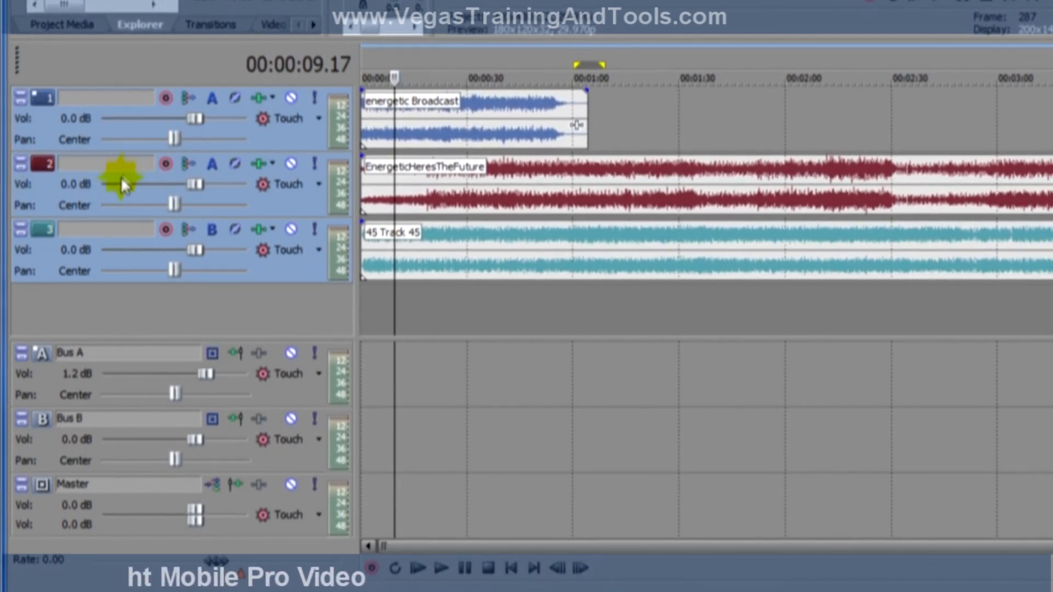
{"action": "right_click", "coordinate": [66, 185]}
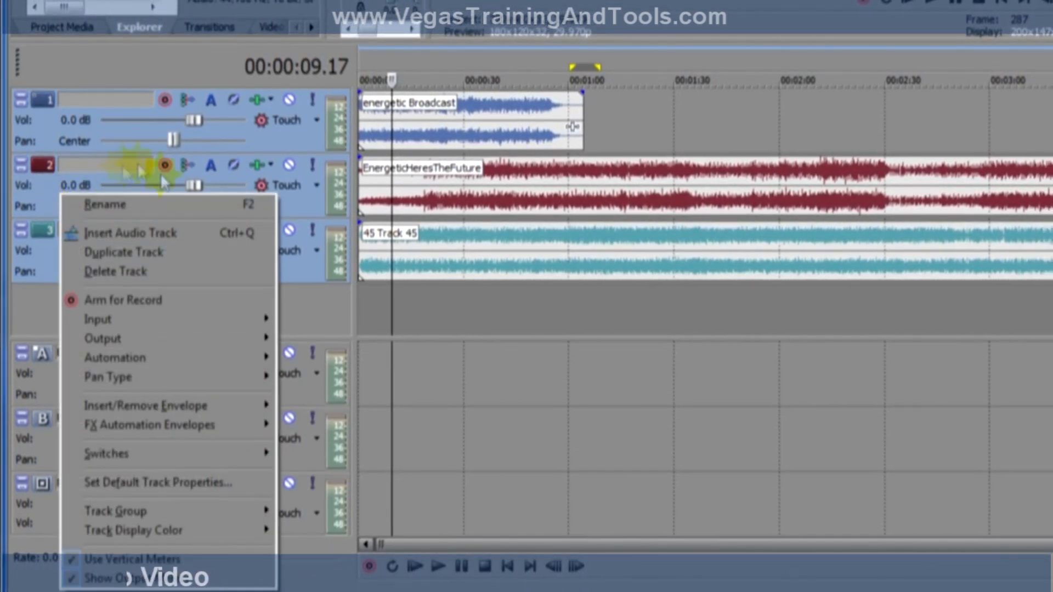
{"action": "mouse_move", "coordinate": [256, 511]}
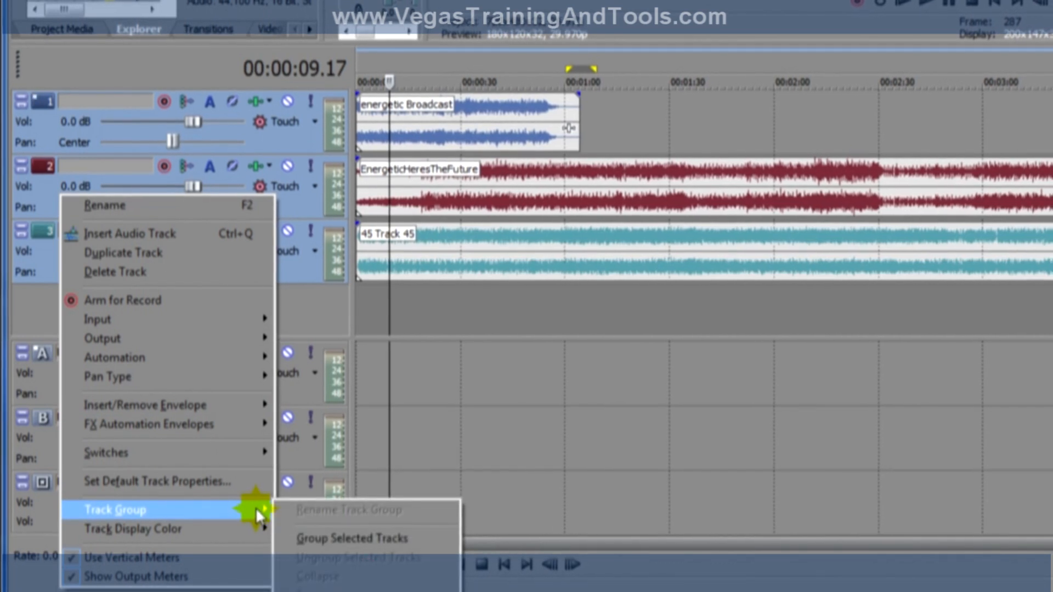
{"action": "left_click", "coordinate": [344, 536]}
{"action": "left_click", "coordinate": [455, 374]}
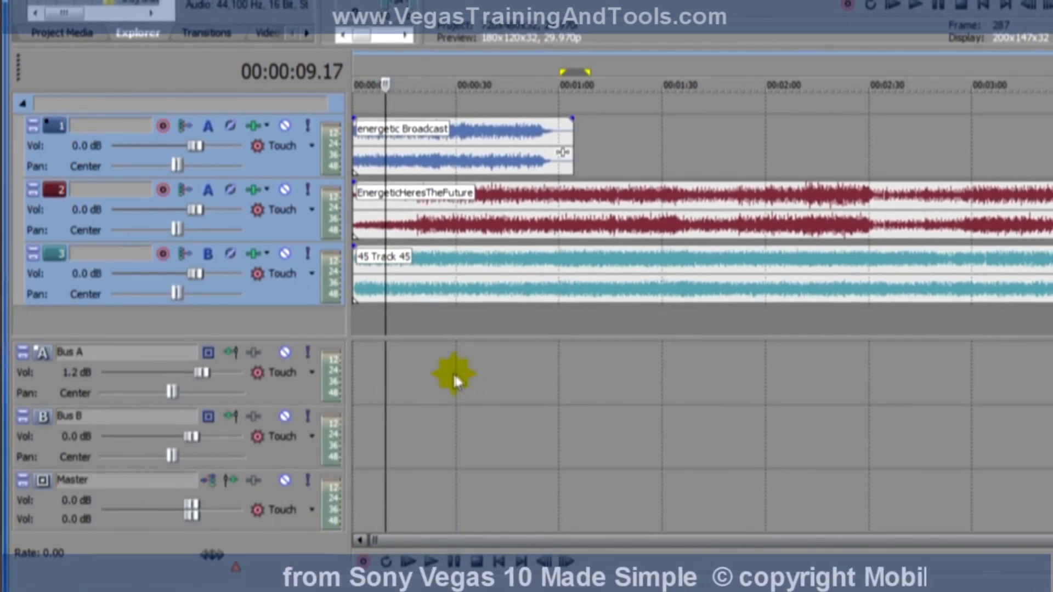
Collapse and expand the track group several times, leaving it expanded.
{"action": "left_click", "coordinate": [22, 103]}
{"action": "left_click", "coordinate": [23, 104]}
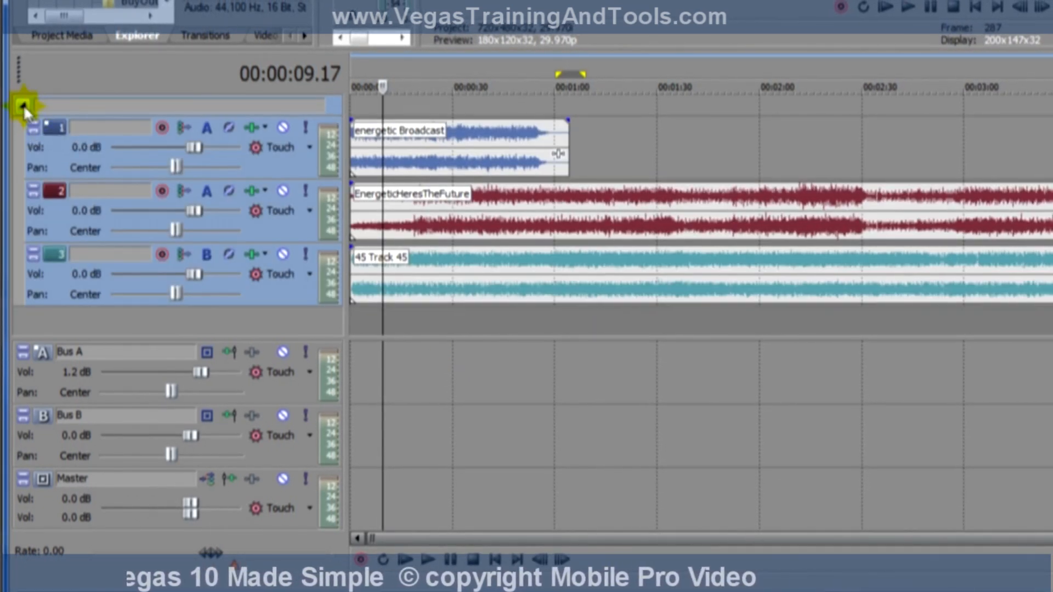
{"action": "left_click", "coordinate": [23, 105]}
{"action": "left_click", "coordinate": [23, 105]}
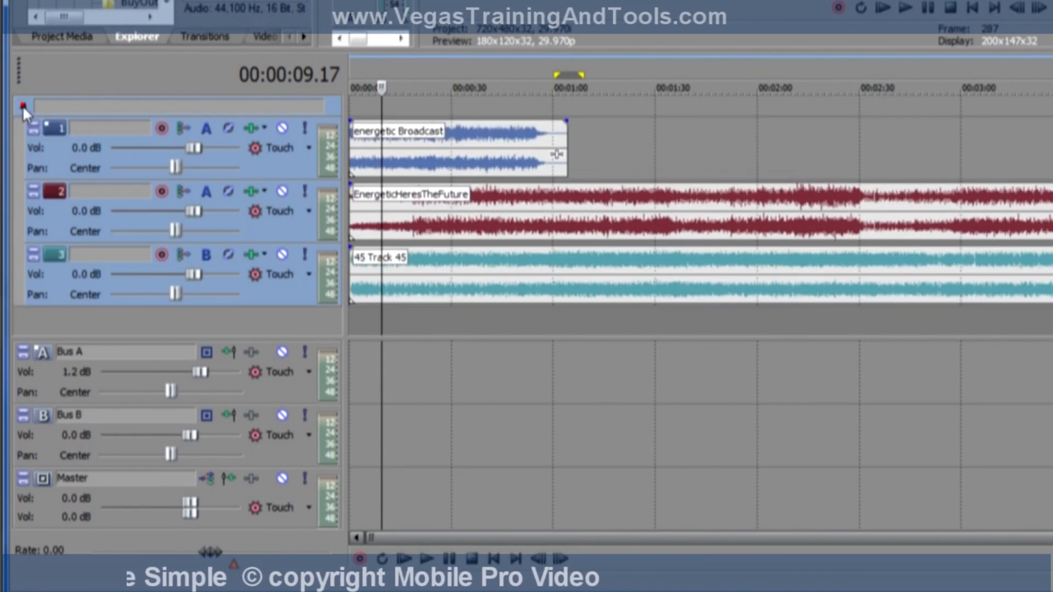
{"action": "left_click", "coordinate": [22, 104]}
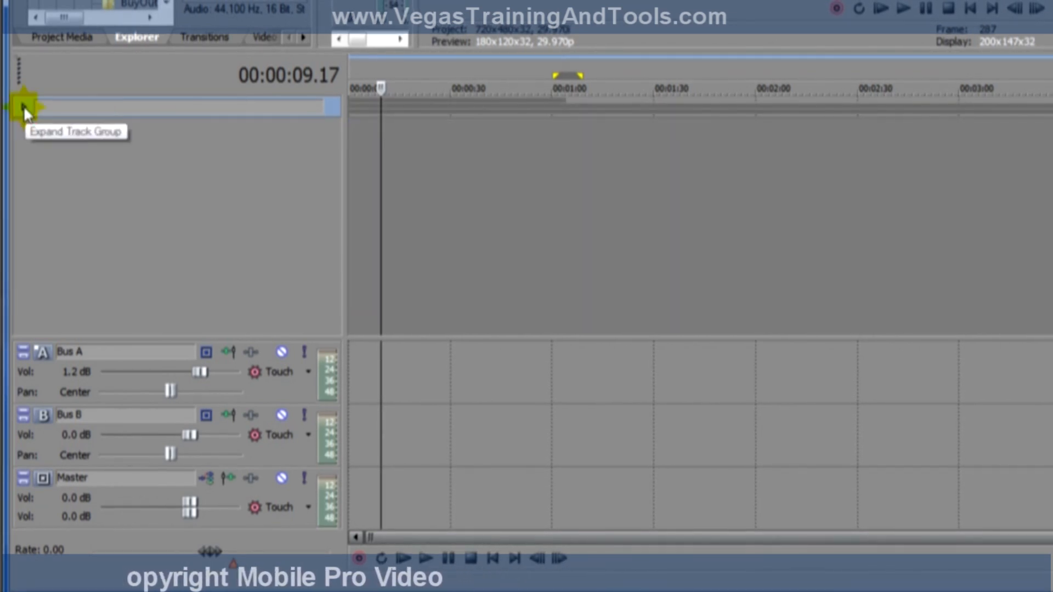
{"action": "left_click", "coordinate": [24, 105]}
{"action": "left_click", "coordinate": [23, 105]}
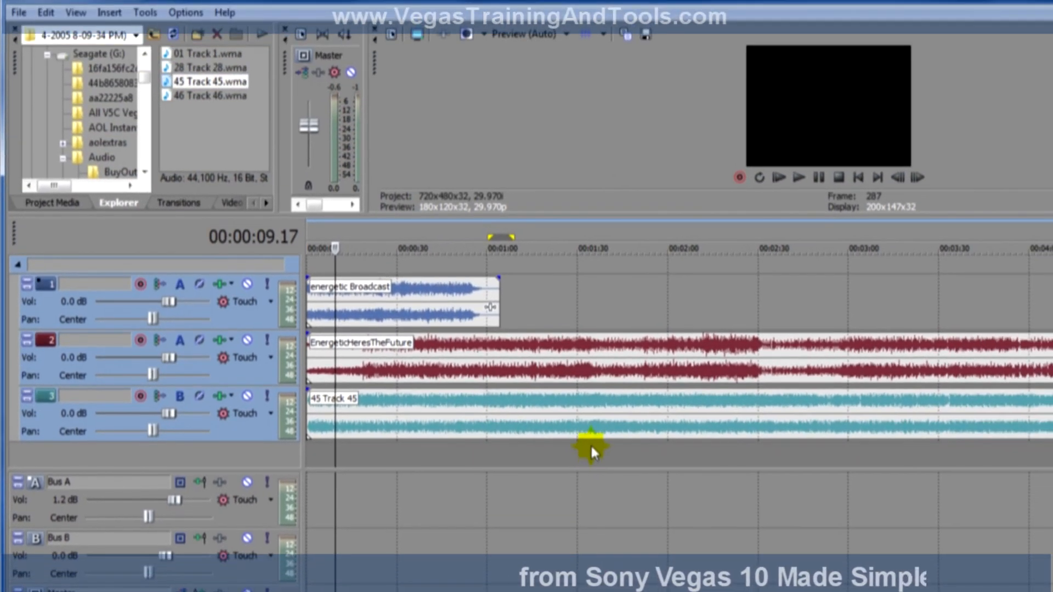
Examine the list of available scripts for the project and close it without running one.
{"action": "left_click", "coordinate": [144, 12]}
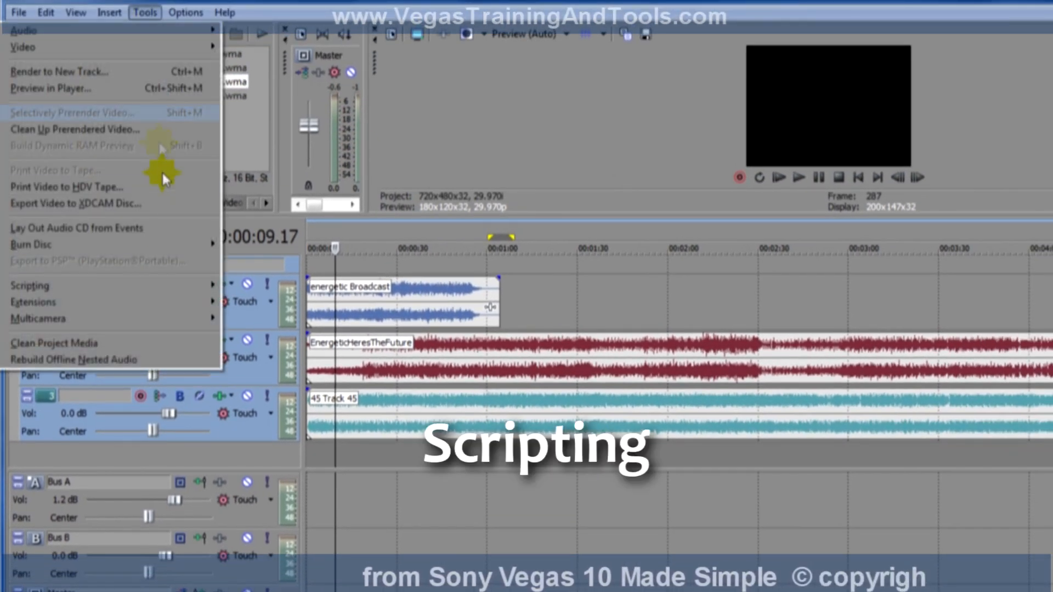
{"action": "left_click", "coordinate": [178, 286]}
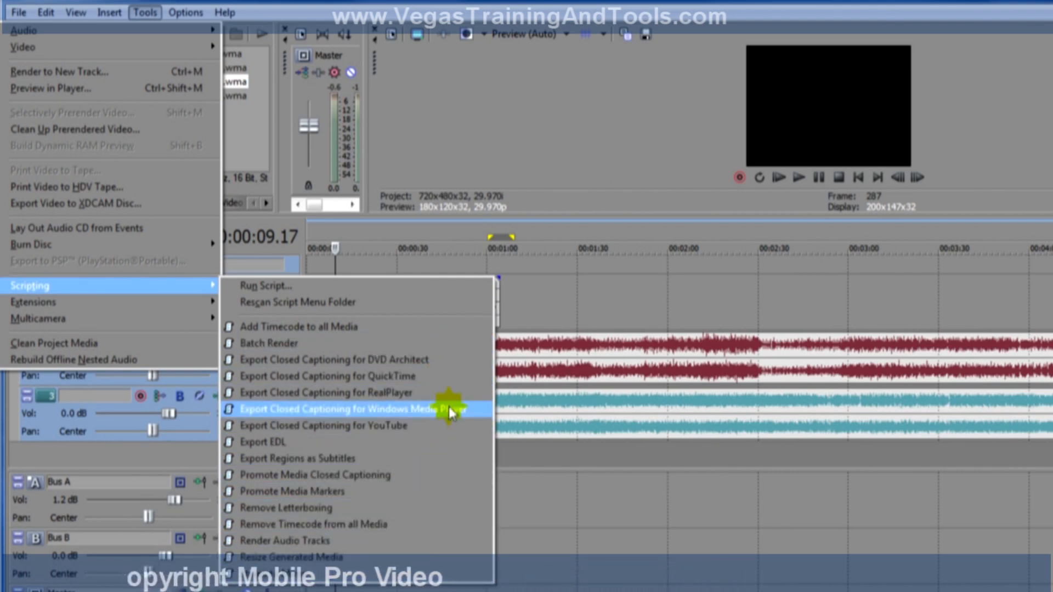
{"action": "left_click", "coordinate": [197, 285]}
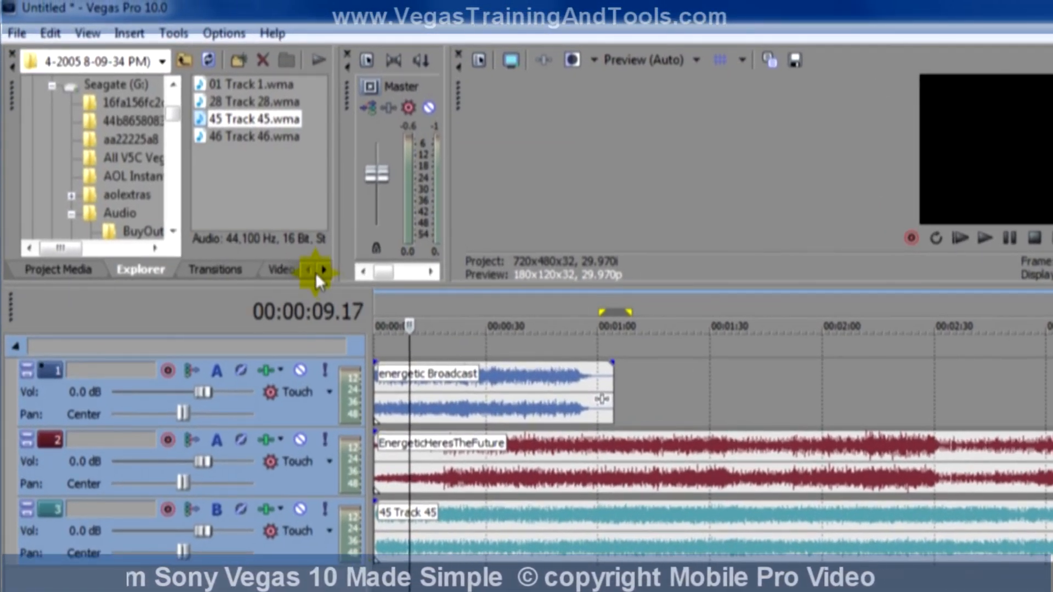
Show the media generators and display the ProType Titler presets.
{"action": "left_click", "coordinate": [319, 270]}
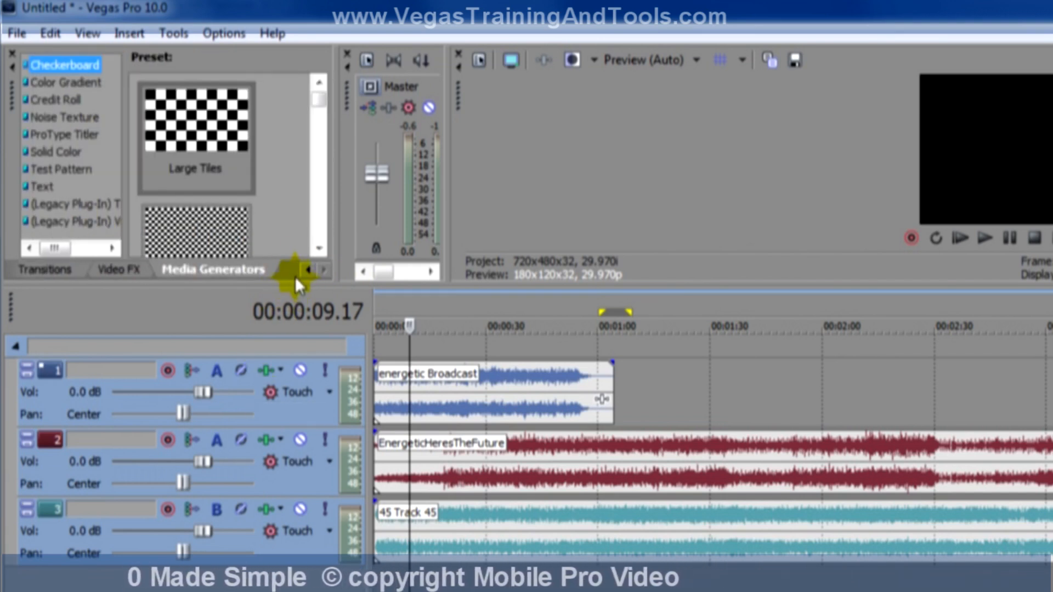
{"action": "left_click", "coordinate": [83, 132]}
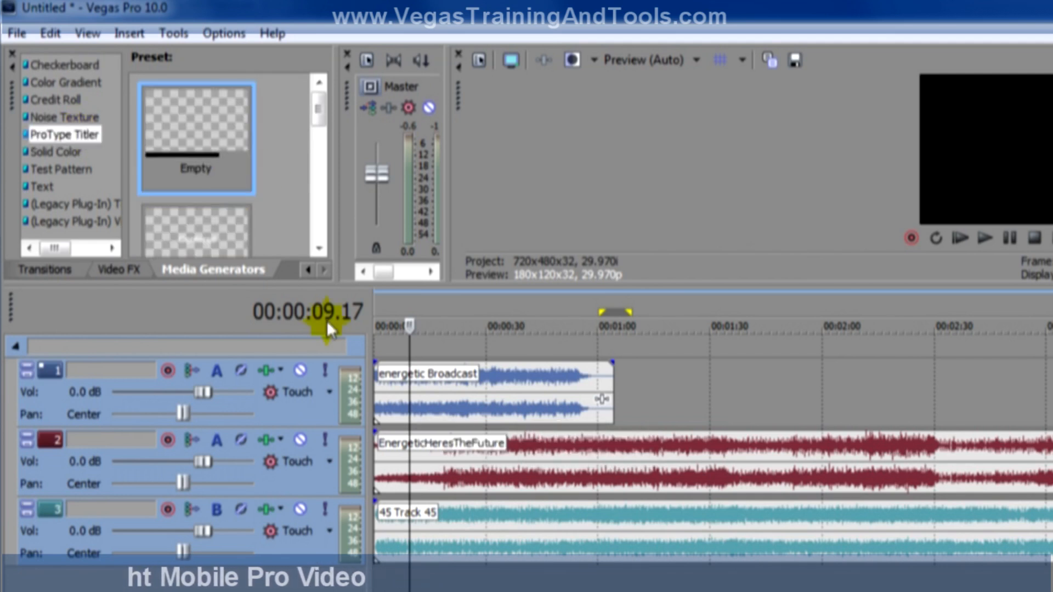
Insert a video track and place a ProType Titler event on it at about 00:00:43, enlarging its generator window.
{"action": "left_click", "coordinate": [124, 33]}
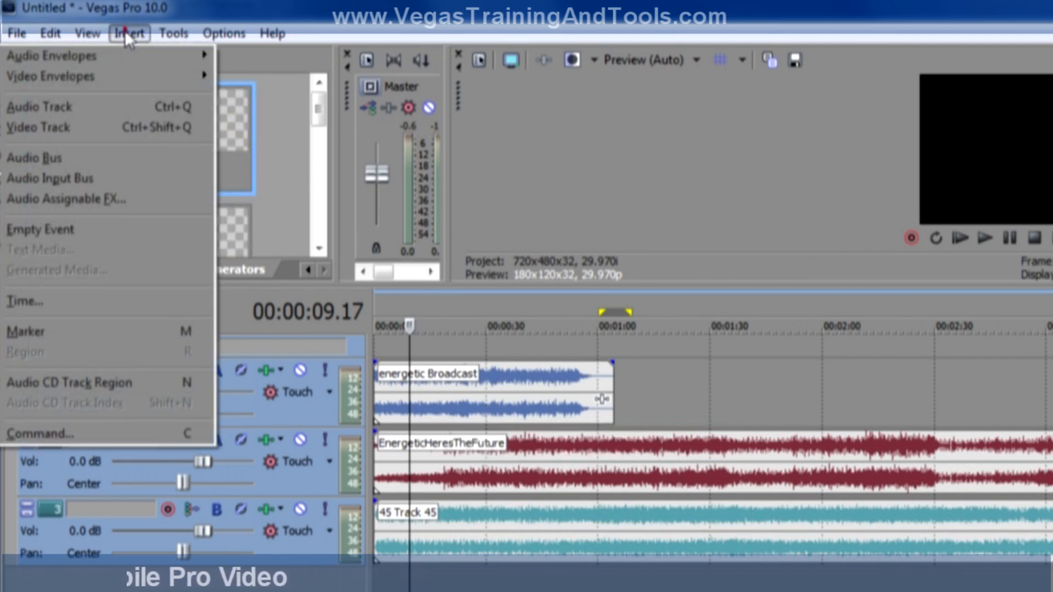
{"action": "left_click", "coordinate": [120, 127]}
{"action": "left_click_drag", "start_coordinate": [546, 362], "coordinate": [554, 449]}
{"action": "left_click_drag", "start_coordinate": [555, 412], "coordinate": [555, 412]}
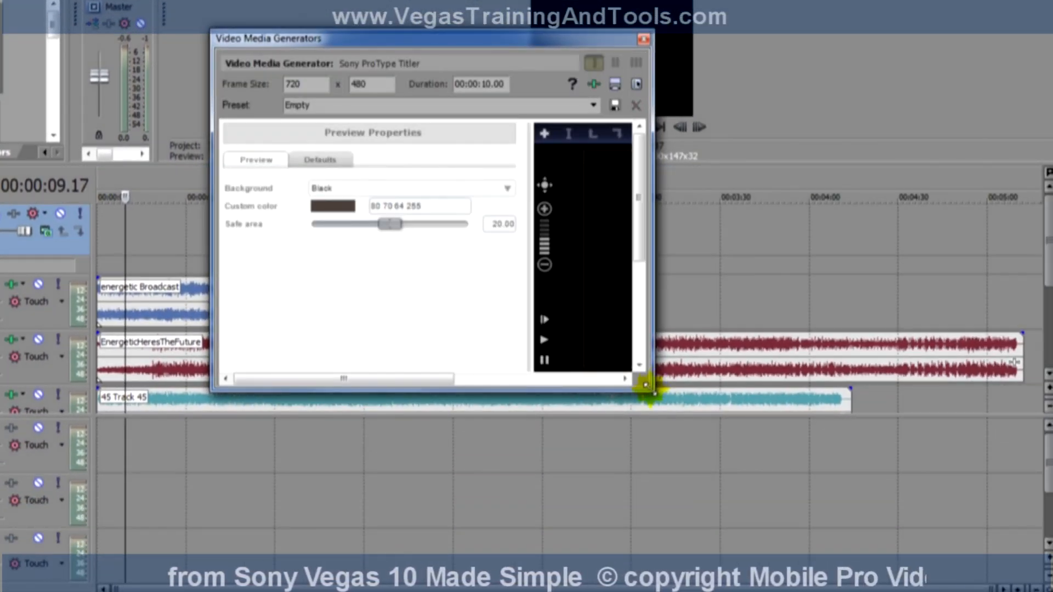
{"action": "left_click_drag", "start_coordinate": [645, 385], "coordinate": [892, 544]}
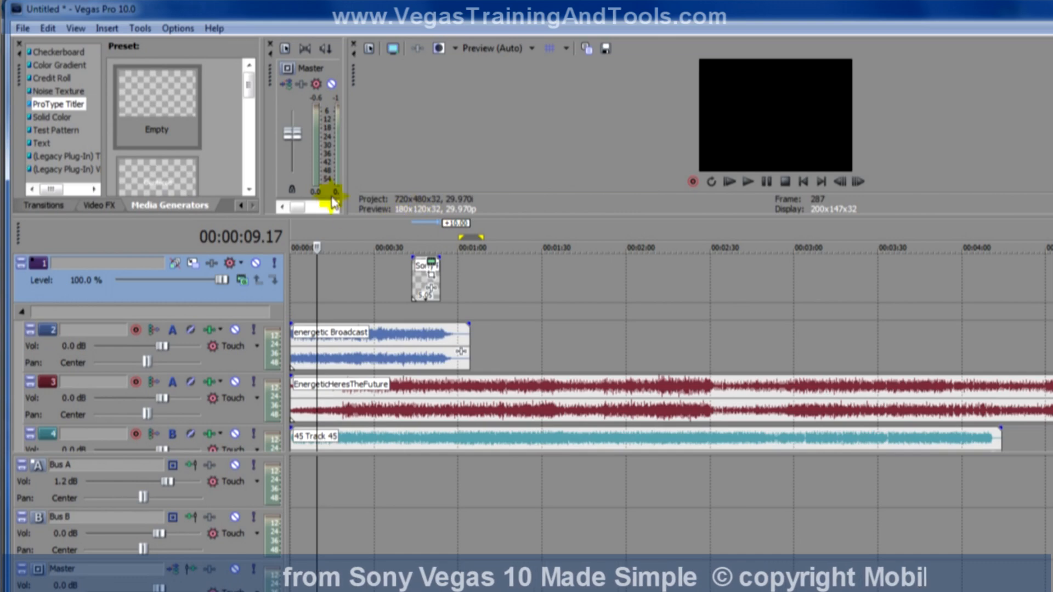
Show the Edit Details list of markers and move its window clear of the timeline.
{"action": "left_click", "coordinate": [75, 28]}
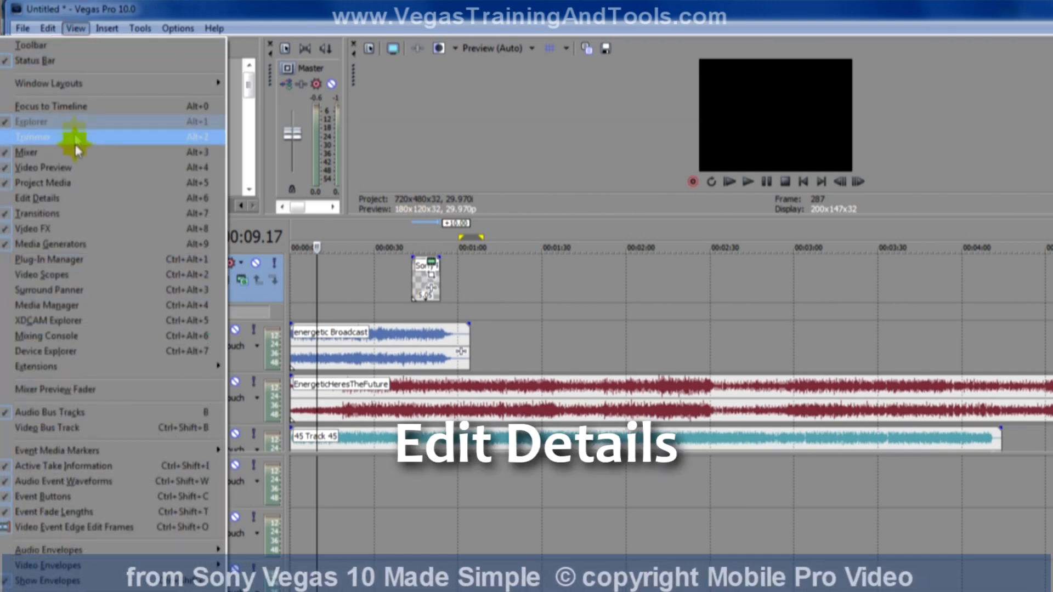
{"action": "left_click", "coordinate": [71, 198]}
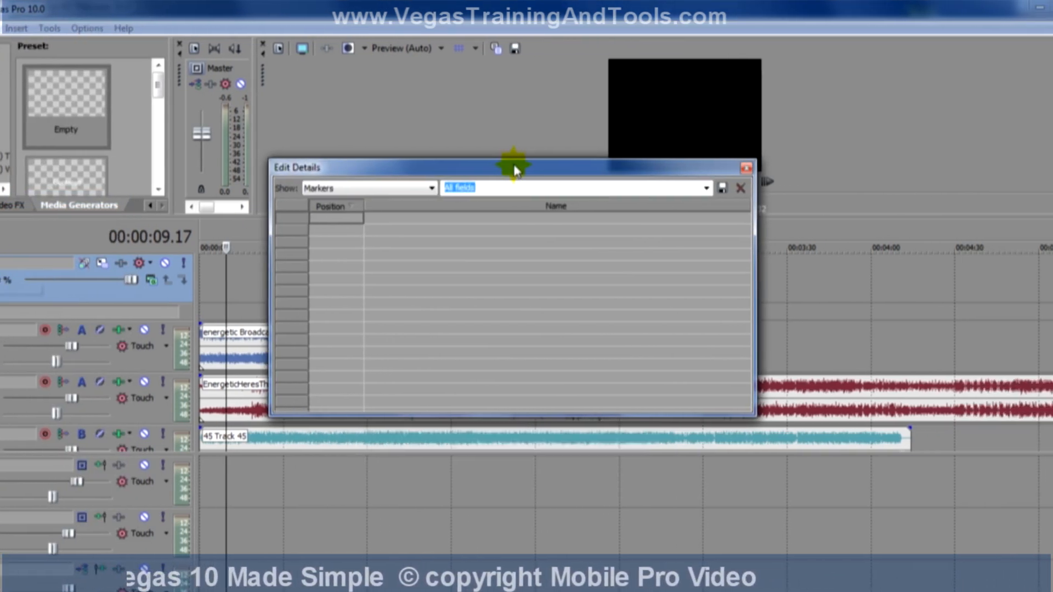
{"action": "left_click_drag", "start_coordinate": [592, 167], "coordinate": [821, 88]}
{"action": "left_click_drag", "start_coordinate": [719, 86], "coordinate": [713, 88]}
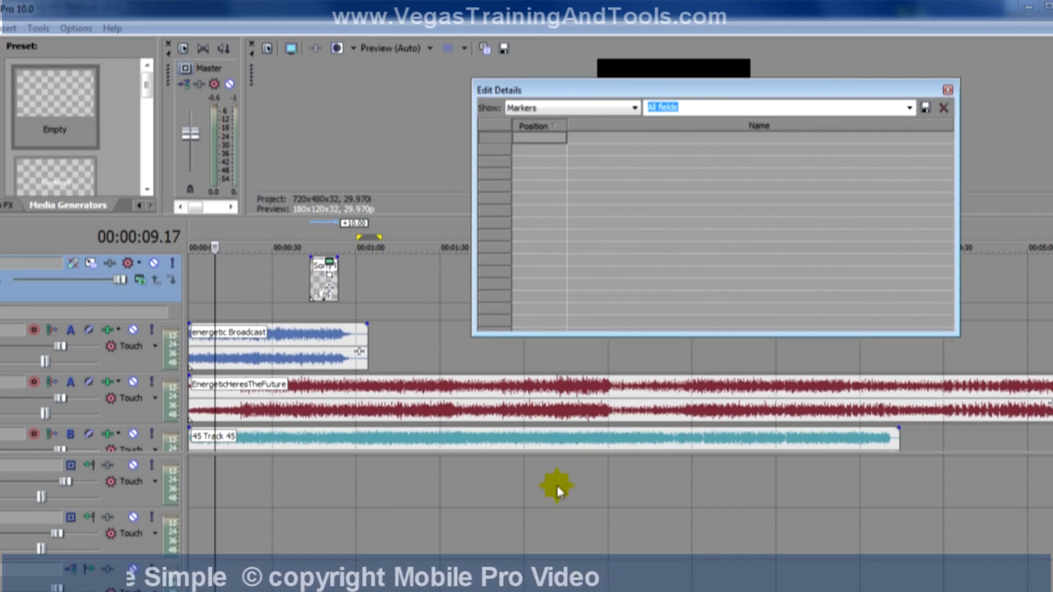
Add timeline markers at 00:01:16.00 and 00:01:54.01, naming the second lkjhklfjhg, and add another marker farther along named b.mn/.m,.
{"action": "left_click", "coordinate": [401, 362]}
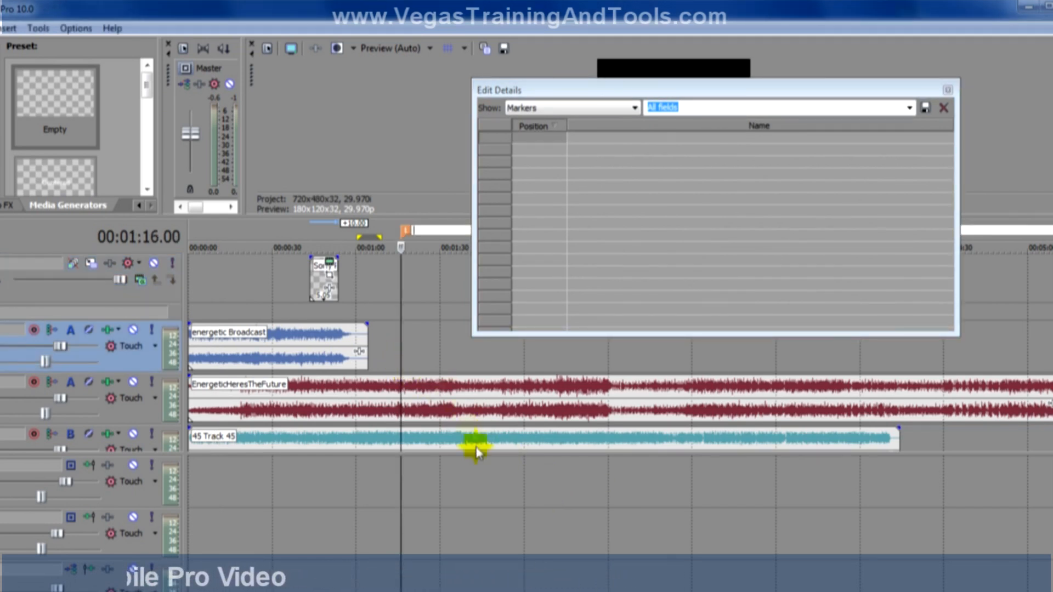
{"action": "left_click", "coordinate": [507, 488]}
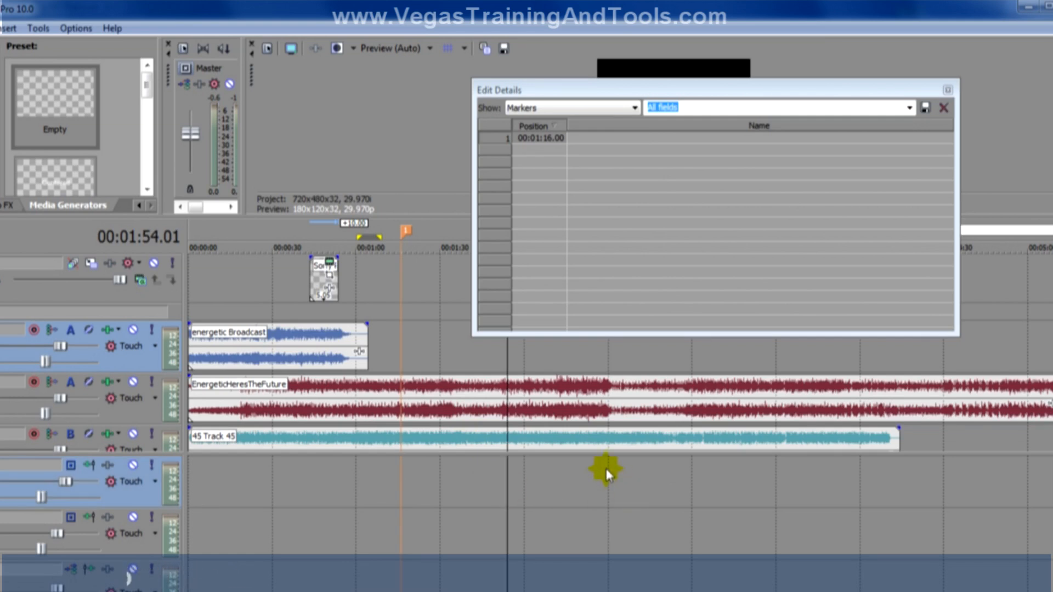
{"action": "type", "text": "lkjhklfjhg"}
{"action": "key", "text": "Return"}
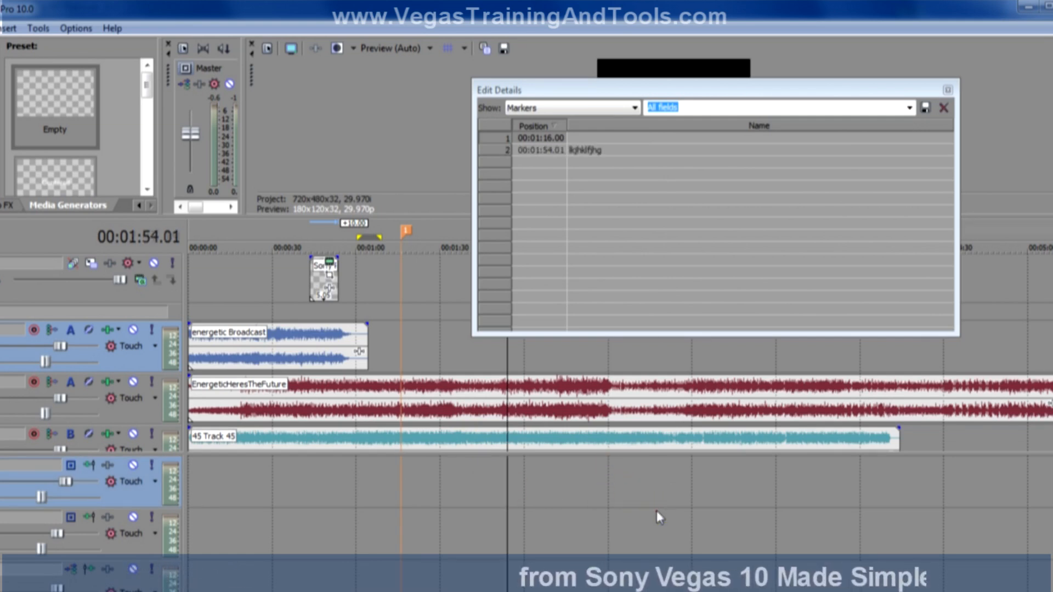
{"action": "left_click", "coordinate": [657, 512]}
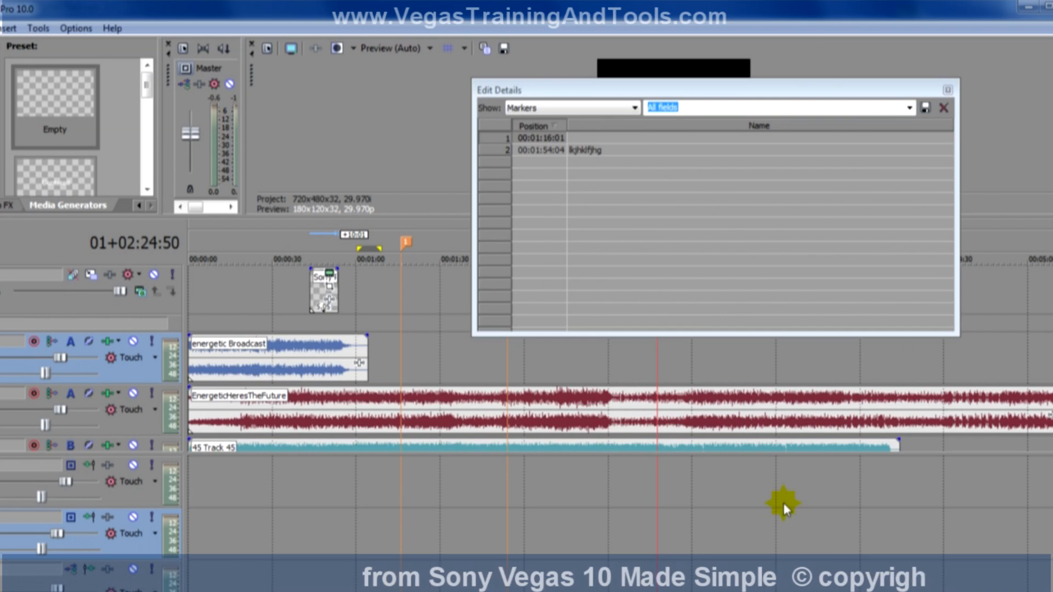
{"action": "left_click", "coordinate": [783, 504]}
{"action": "left_click", "coordinate": [874, 511]}
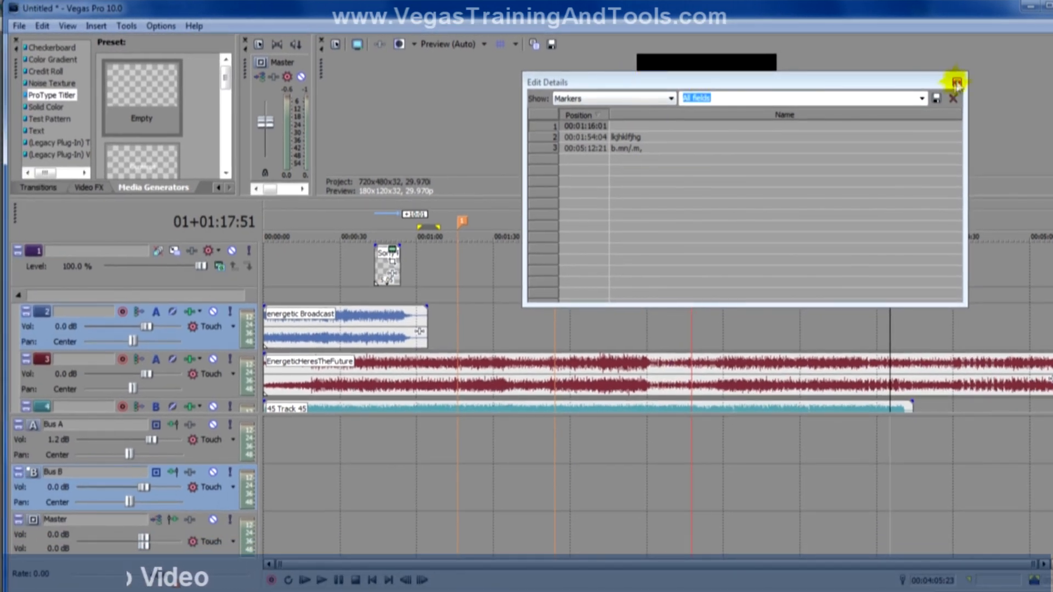
Close the Edit Details window and undo the added markers.
{"action": "left_click", "coordinate": [955, 83]}
{"action": "key", "text": "ctrl+z"}
{"action": "key", "text": "ctrl+z"}
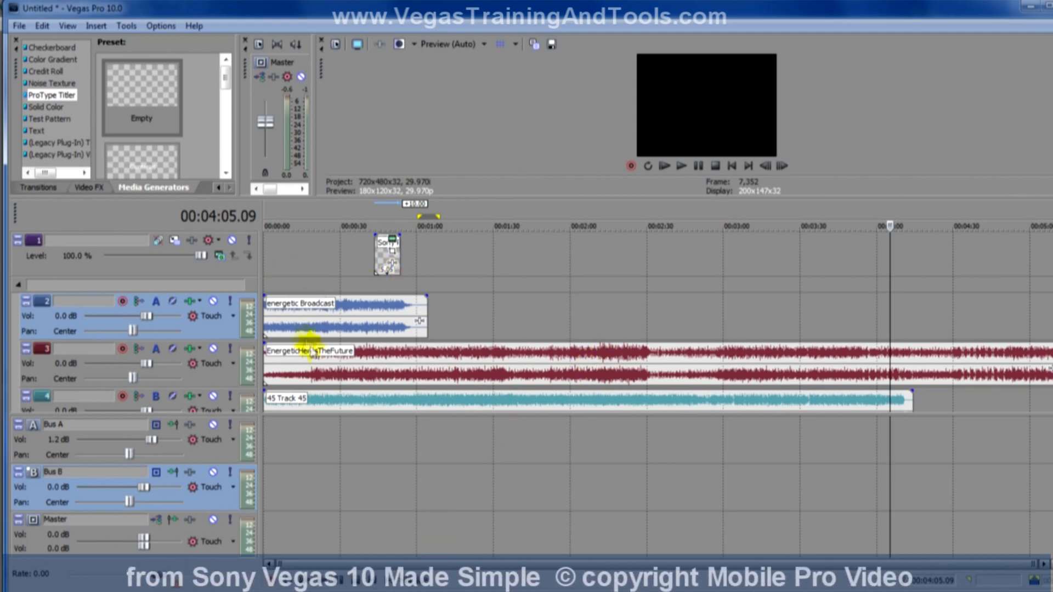
Delete all events from the timeline and hide the audio bus tracks.
{"action": "key", "text": "ctrl+a"}
{"action": "key", "text": "Delete"}
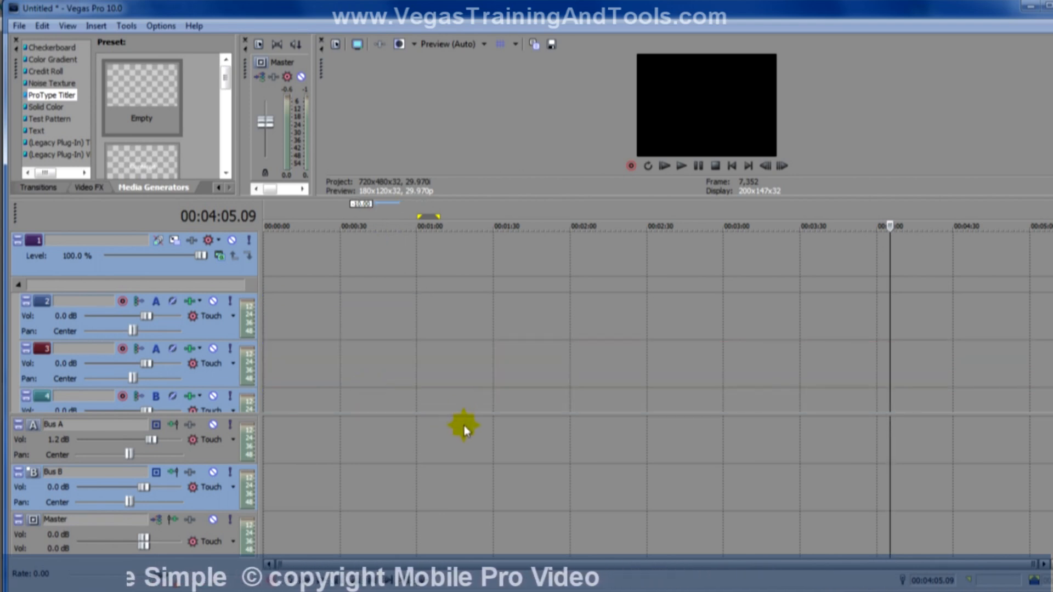
{"action": "key", "text": "b"}
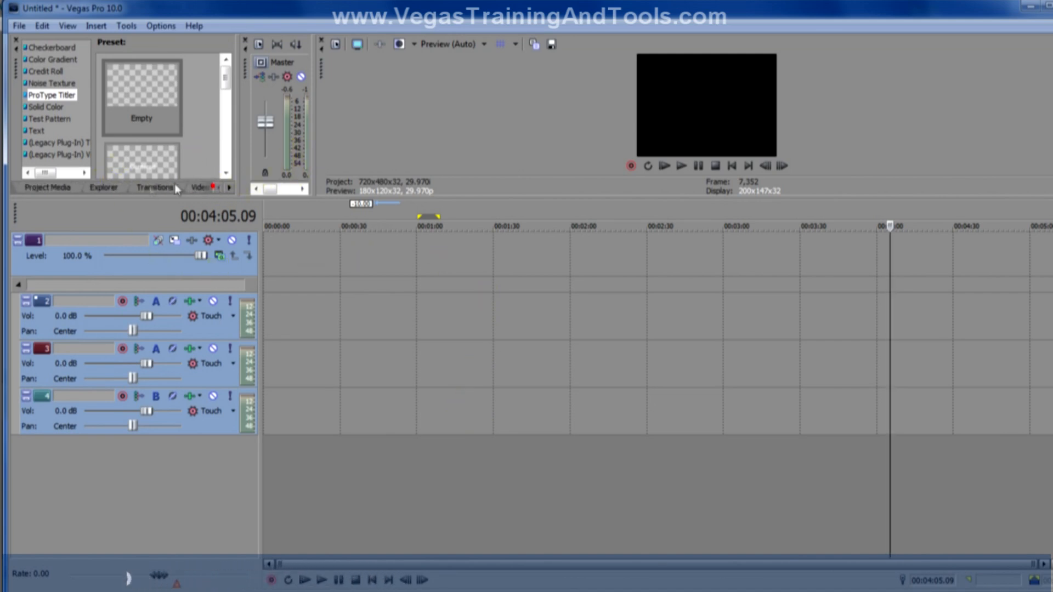
Add the Bike Race.m2t clip to video track 1 at about 00:01:53 and enlarge the video preview area.
{"action": "left_click", "coordinate": [106, 188]}
{"action": "left_click_drag", "start_coordinate": [190, 108], "coordinate": [558, 308]}
{"action": "left_click", "coordinate": [565, 376]}
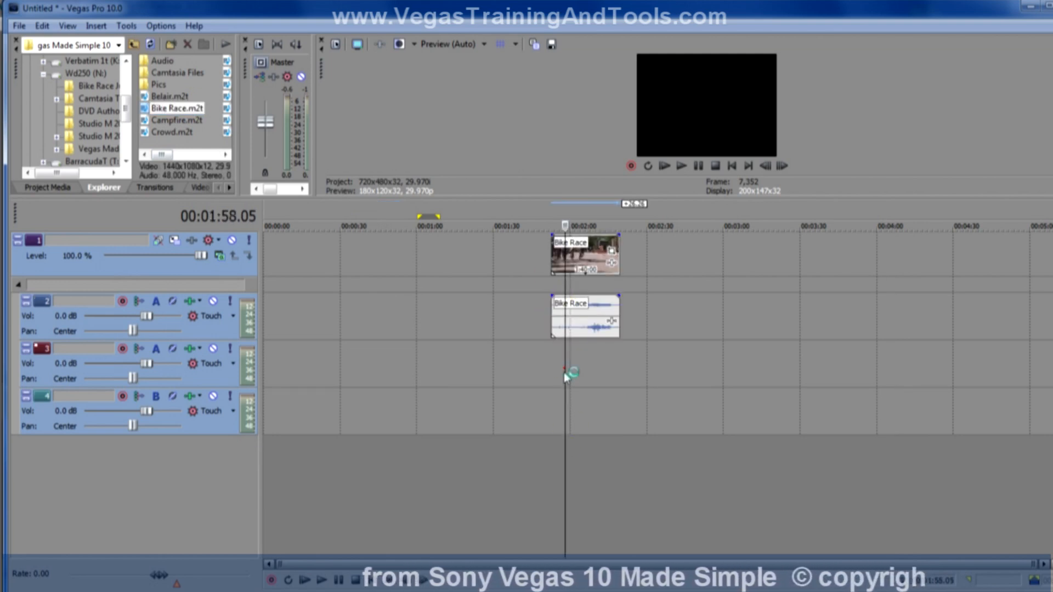
{"action": "left_click_drag", "start_coordinate": [619, 197], "coordinate": [623, 388]}
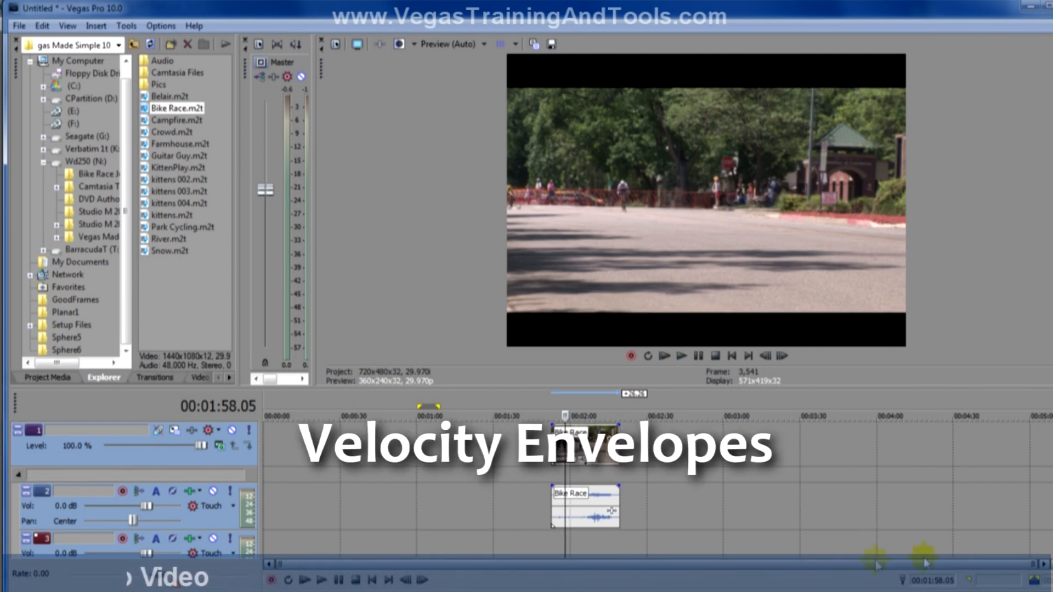
Insert a velocity envelope on the Bike Race video event.
{"action": "left_click_drag", "start_coordinate": [1036, 563], "coordinate": [630, 564]}
{"action": "left_click_drag", "start_coordinate": [448, 566], "coordinate": [514, 545]}
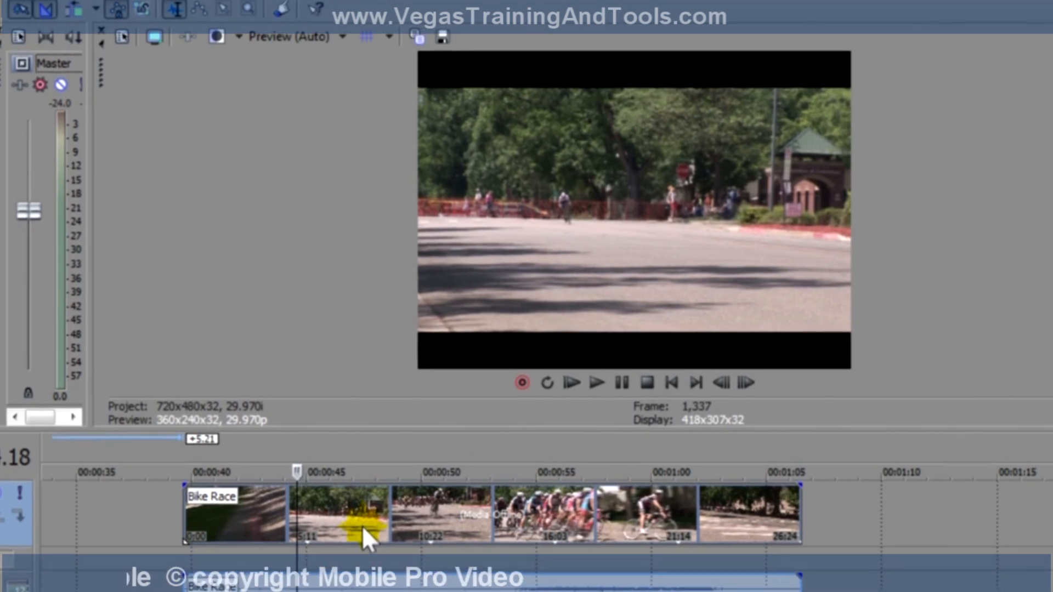
{"action": "right_click", "coordinate": [360, 514]}
{"action": "mouse_move", "coordinate": [472, 354]}
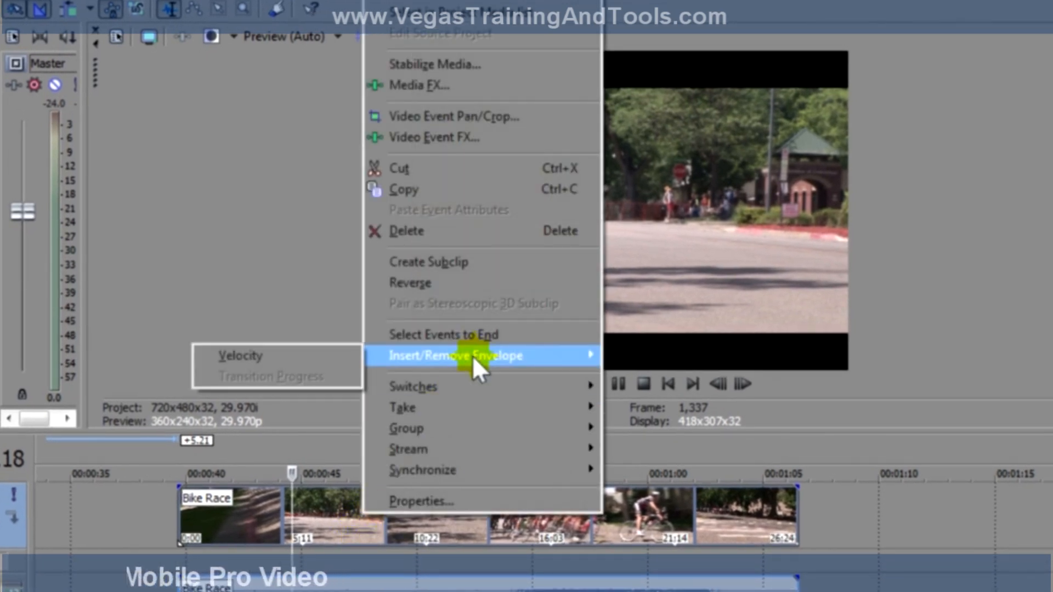
{"action": "left_click", "coordinate": [301, 357]}
Play the Bike Race clip from its start, then stop playback.
{"action": "left_click", "coordinate": [179, 528]}
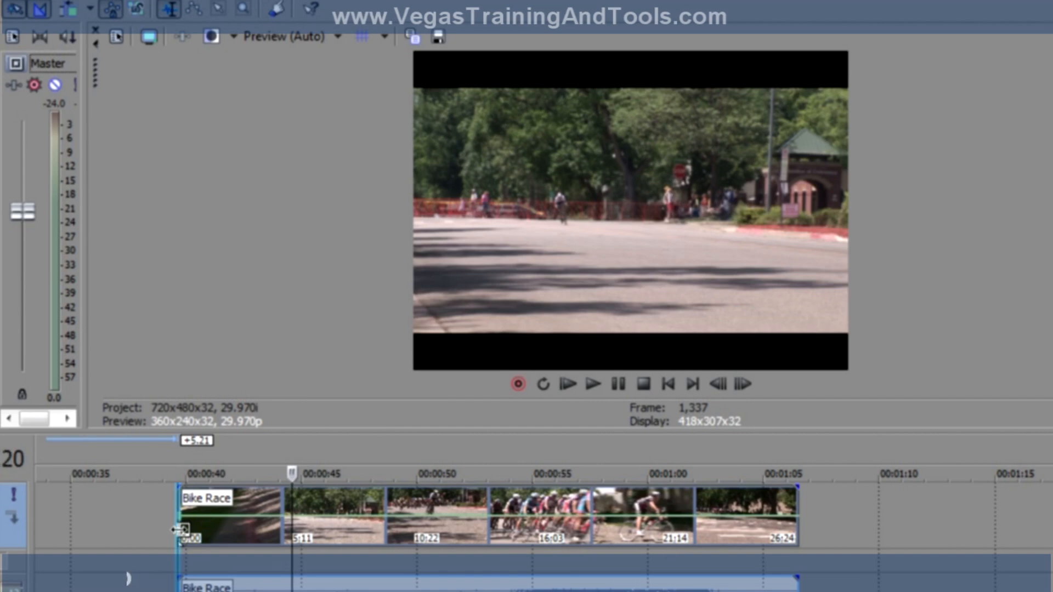
{"action": "key", "text": "space"}
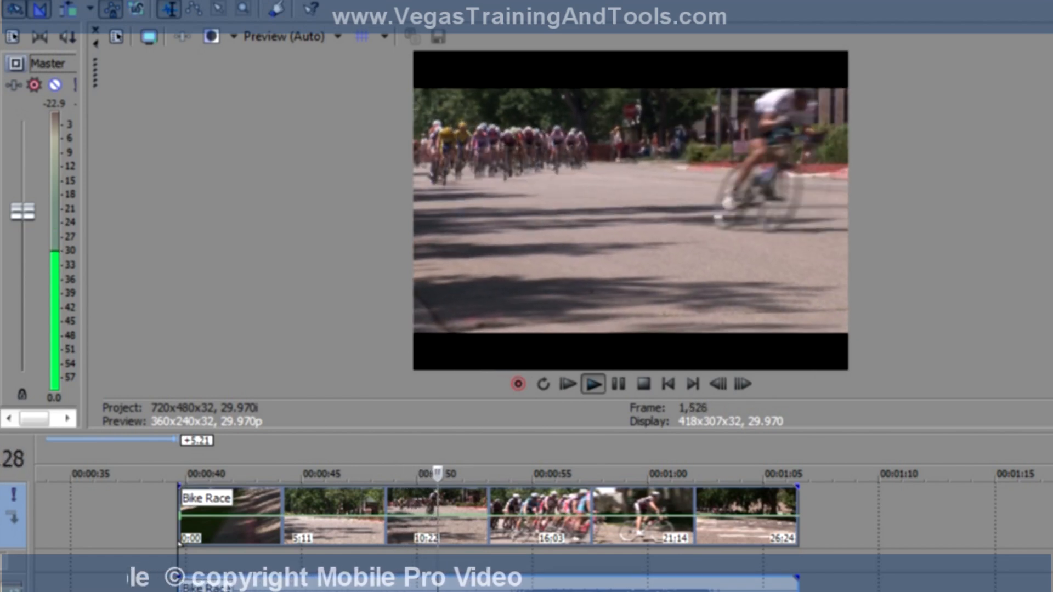
{"action": "key", "text": "space"}
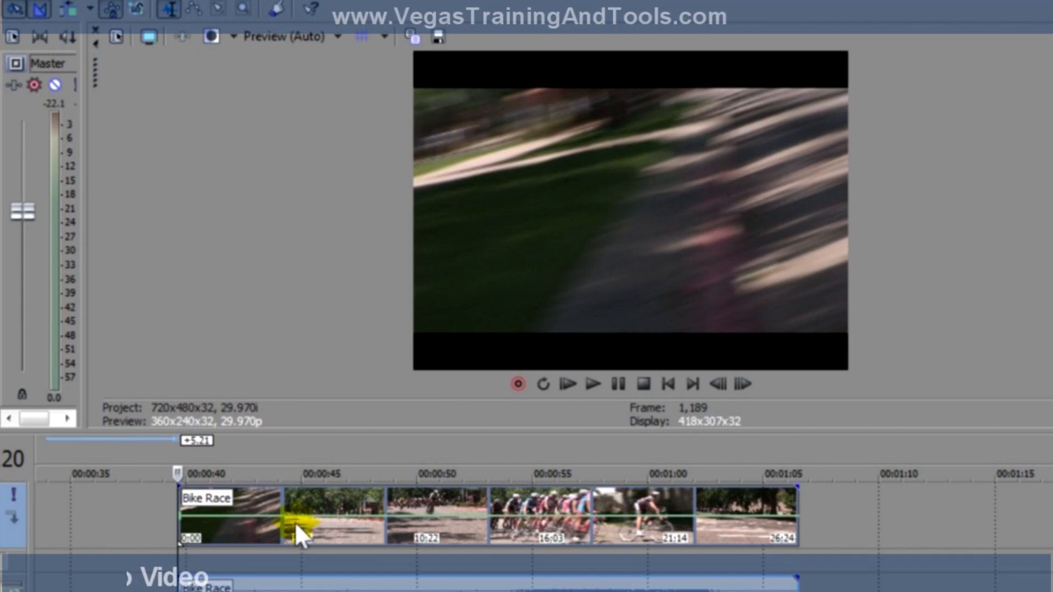
Add points to the Bike Race velocity envelope, raising one above normal speed and lowering the last to about 31%.
{"action": "double_click", "coordinate": [273, 516]}
{"action": "left_click_drag", "start_coordinate": [295, 518], "coordinate": [340, 528]}
{"action": "double_click", "coordinate": [329, 495]}
{"action": "double_click", "coordinate": [348, 511]}
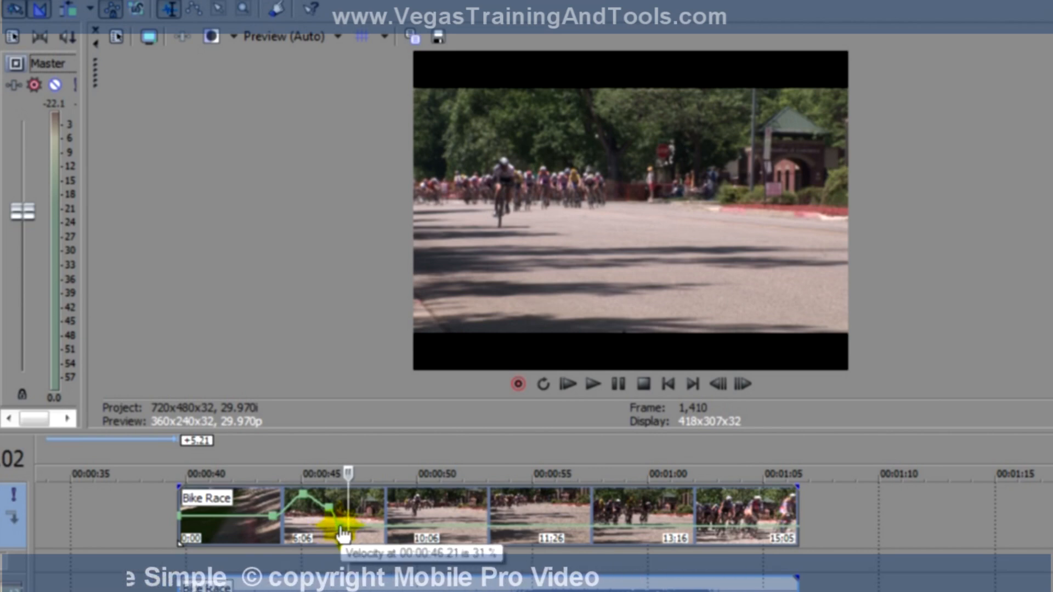
Play the clip from just before the speed change and add a lowered velocity point farther along the envelope.
{"action": "double_click", "coordinate": [259, 504]}
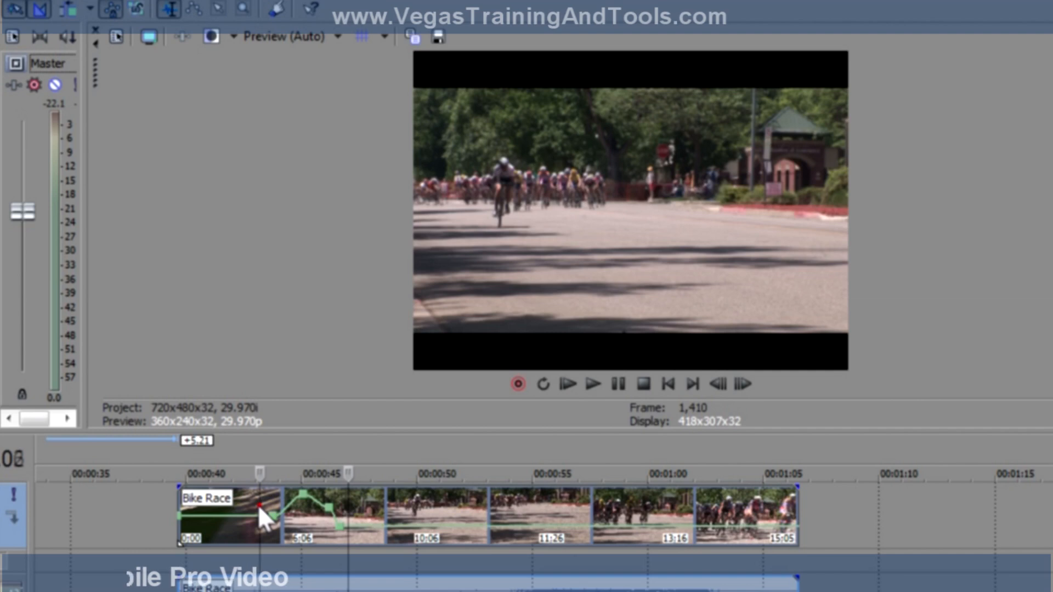
{"action": "key", "text": "space"}
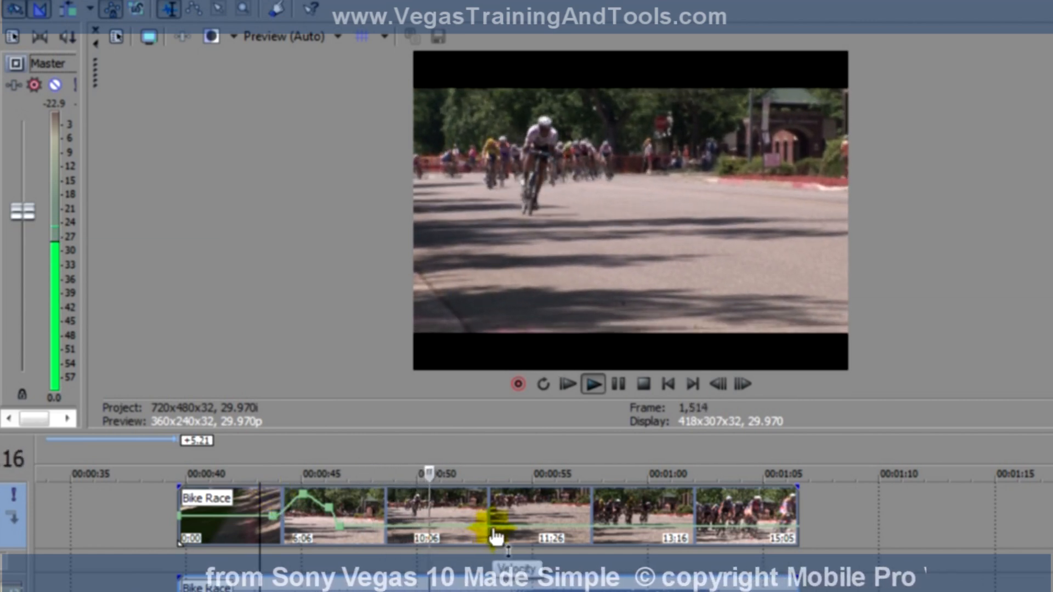
{"action": "double_click", "coordinate": [517, 529]}
{"action": "left_click_drag", "start_coordinate": [517, 528], "coordinate": [570, 542]}
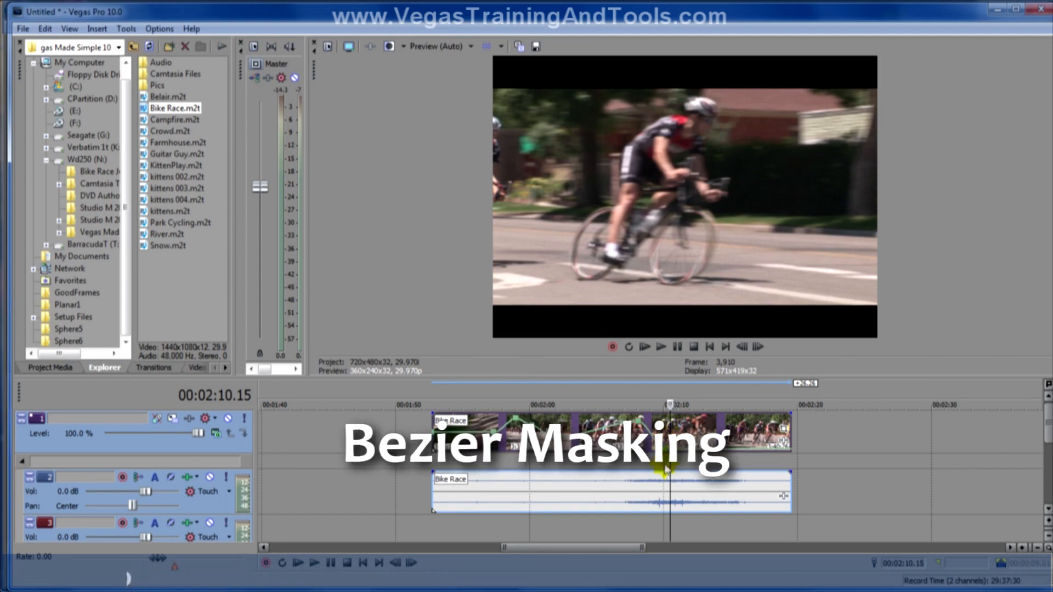
Draw a closed mask path tracing the cyclist and bicycle in Event Pan/Crop for the Bike Race event, then close it.
{"action": "left_click", "coordinate": [785, 434]}
{"action": "left_click_drag", "start_coordinate": [645, 482], "coordinate": [540, 515]}
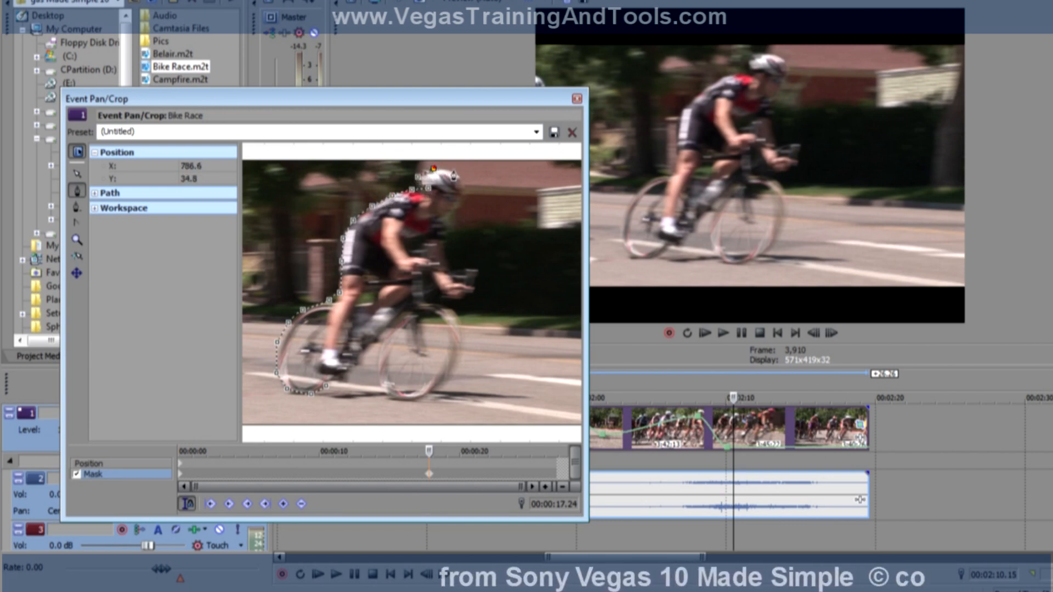
{"action": "left_click", "coordinate": [450, 213]}
{"action": "left_click", "coordinate": [444, 229]}
{"action": "left_click", "coordinate": [448, 251]}
{"action": "left_click", "coordinate": [450, 268]}
{"action": "left_click", "coordinate": [466, 268]}
{"action": "left_click", "coordinate": [478, 273]}
{"action": "left_click", "coordinate": [474, 285]}
{"action": "left_click", "coordinate": [458, 296]}
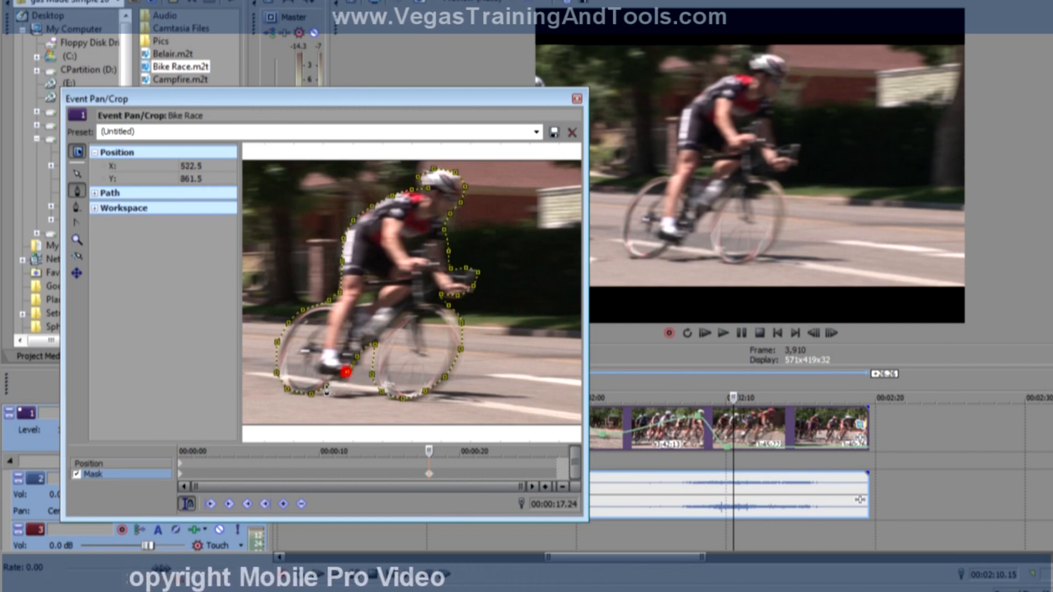
{"action": "left_click", "coordinate": [346, 372]}
{"action": "left_click", "coordinate": [306, 502]}
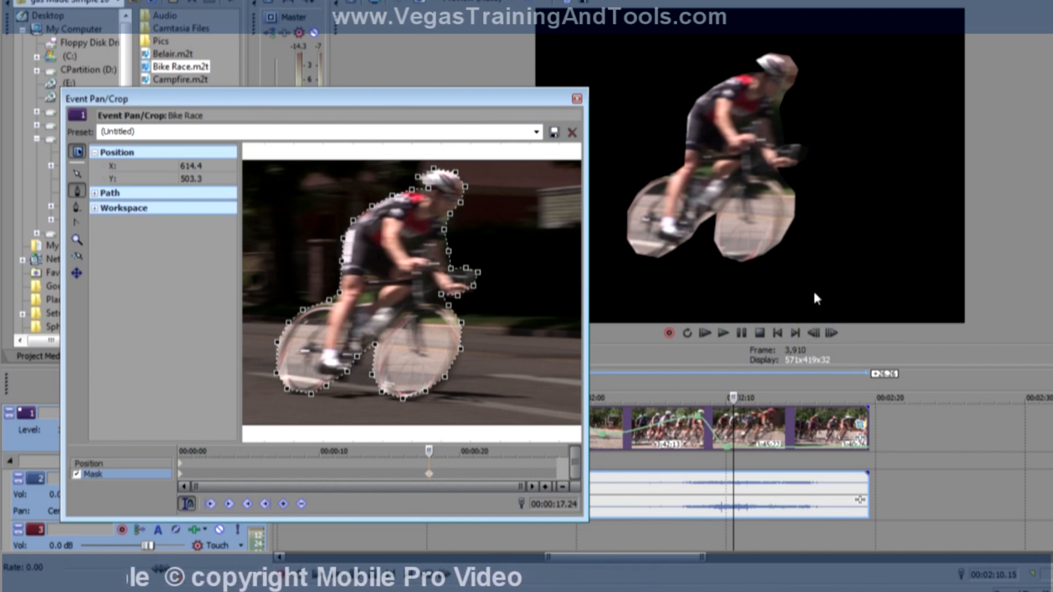
{"action": "left_click", "coordinate": [576, 99]}
Add the Campfire.m2t clip to video track 1 after Bike Race, starting at about 00:02:26.
{"action": "left_click_drag", "start_coordinate": [1015, 395], "coordinate": [666, 394]}
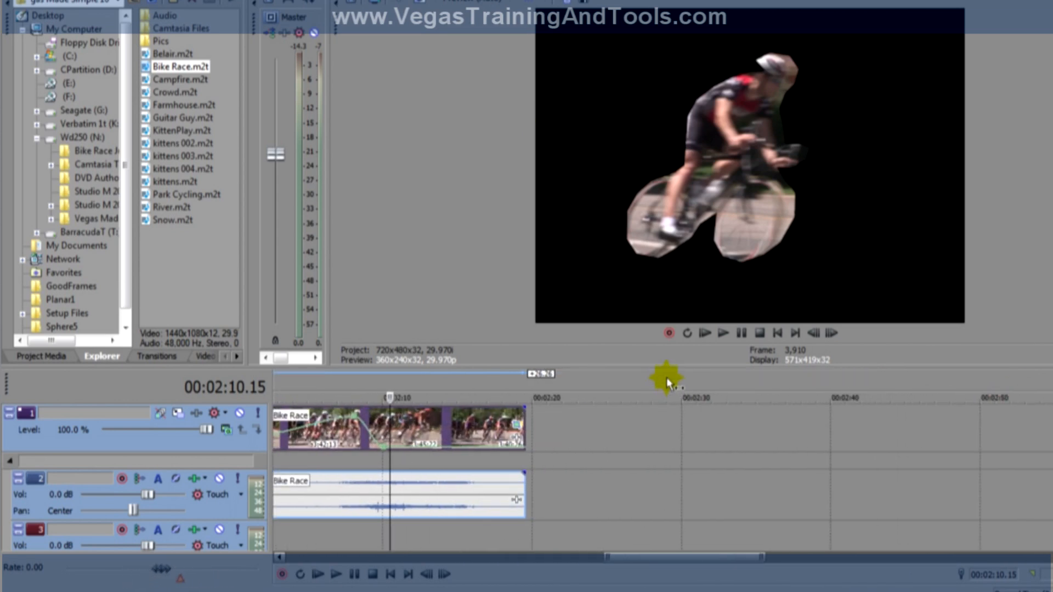
{"action": "left_click", "coordinate": [668, 378]}
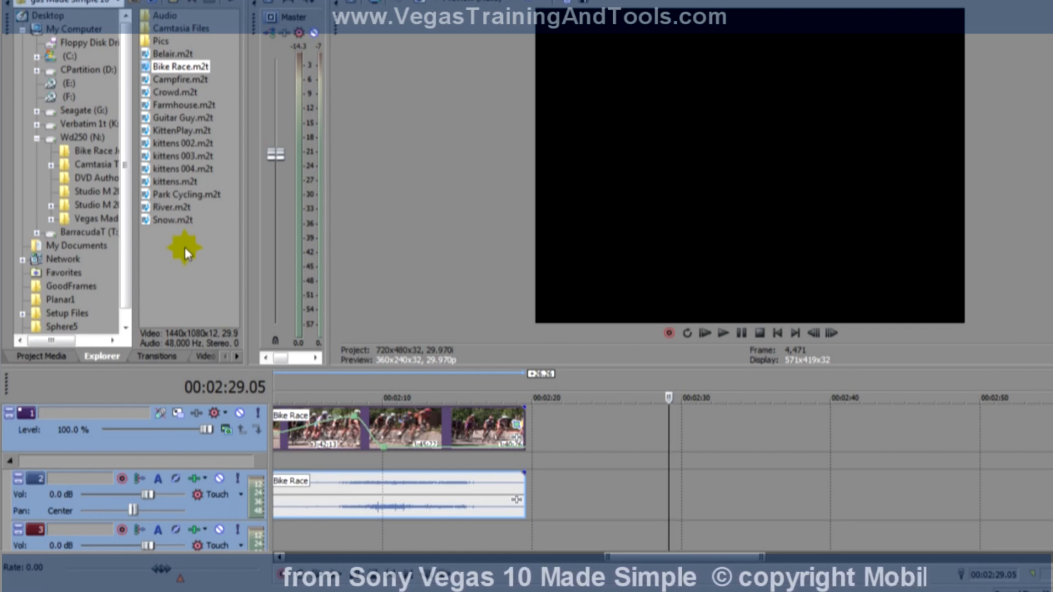
{"action": "left_click_drag", "start_coordinate": [181, 79], "coordinate": [623, 433]}
Check several points of the Campfire clip and briefly play it from 00:02:35.16.
{"action": "left_click", "coordinate": [656, 441]}
{"action": "left_click", "coordinate": [702, 502]}
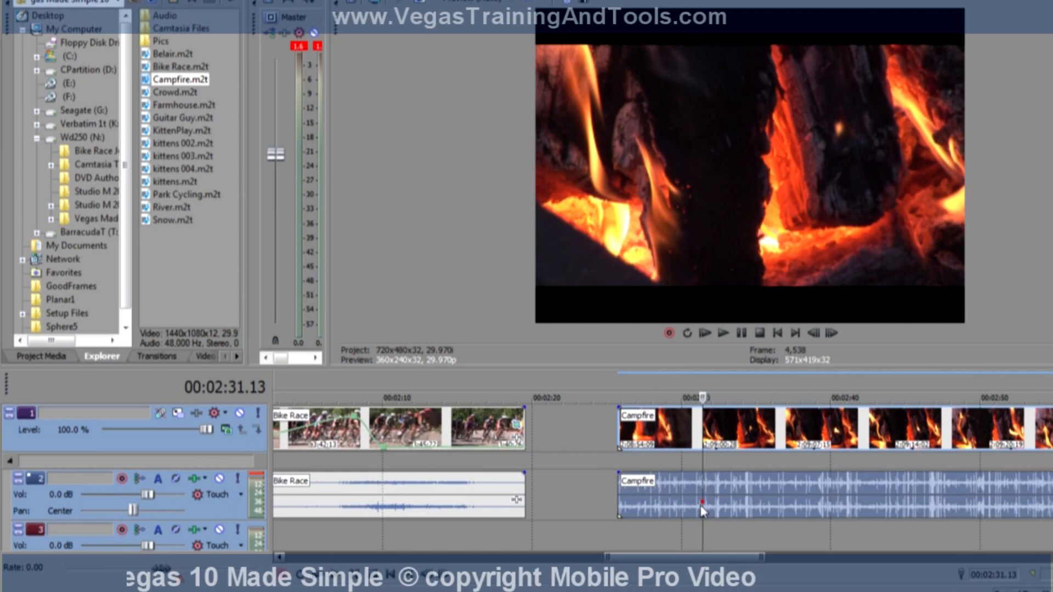
{"action": "left_click", "coordinate": [734, 498]}
{"action": "left_click", "coordinate": [764, 497]}
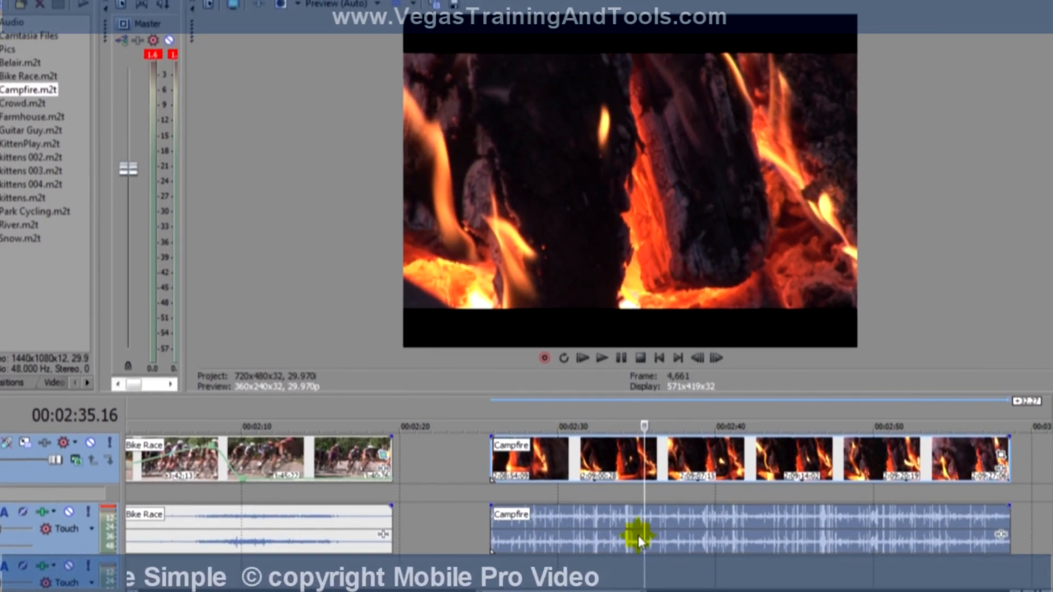
{"action": "key", "text": "space"}
{"action": "key", "text": "space"}
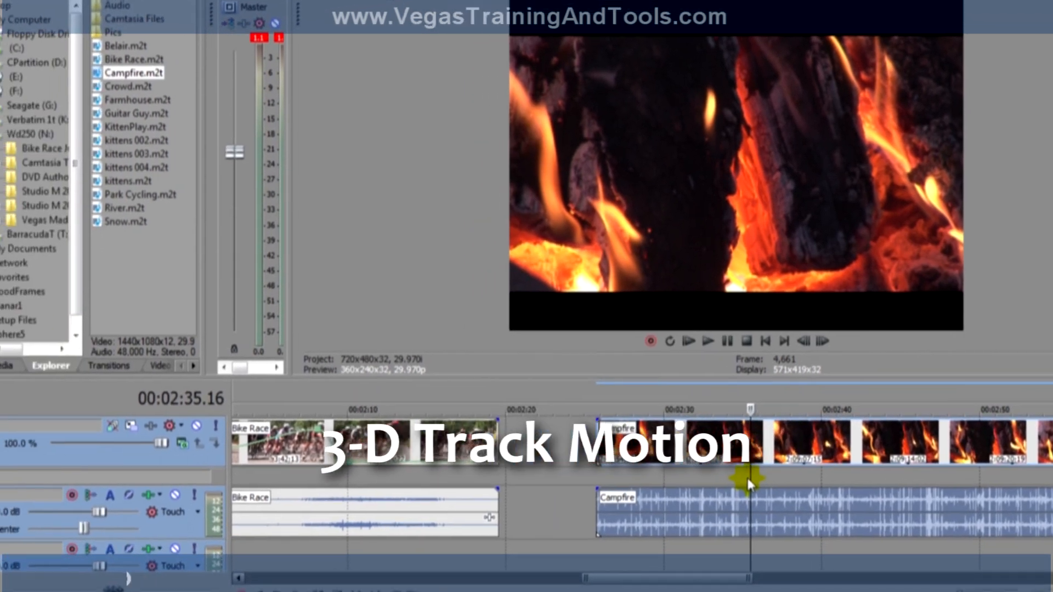
Open Track Motion for video track 1, shrink the frame to about 608 x 405 and offset it to about X -13, Y 39.
{"action": "left_click", "coordinate": [131, 425]}
{"action": "left_click_drag", "start_coordinate": [586, 47], "coordinate": [561, 47]}
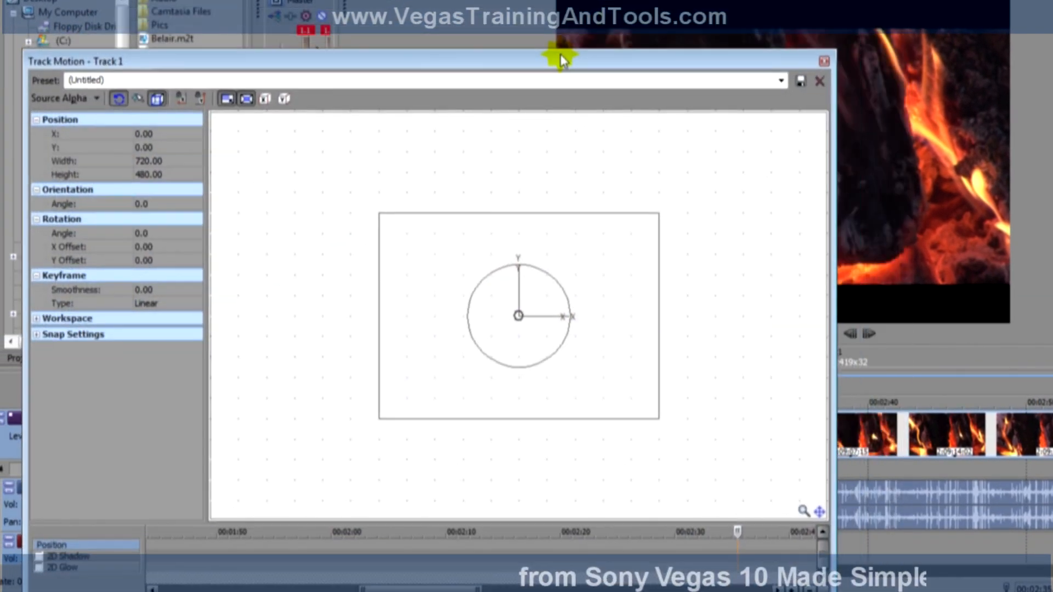
{"action": "left_click_drag", "start_coordinate": [836, 590], "coordinate": [546, 524]}
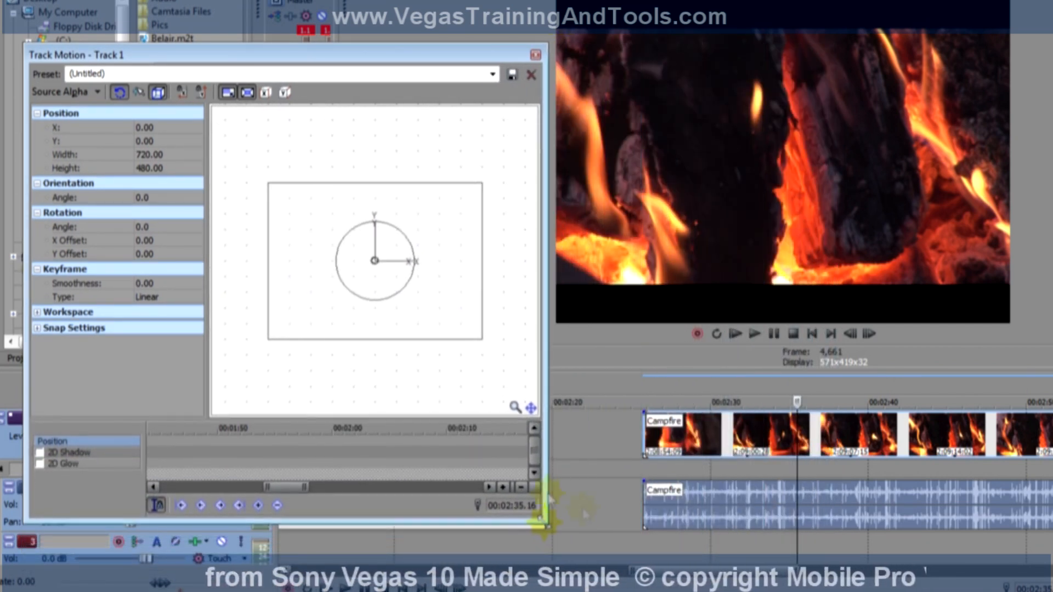
{"action": "left_click_drag", "start_coordinate": [437, 291], "coordinate": [461, 315]}
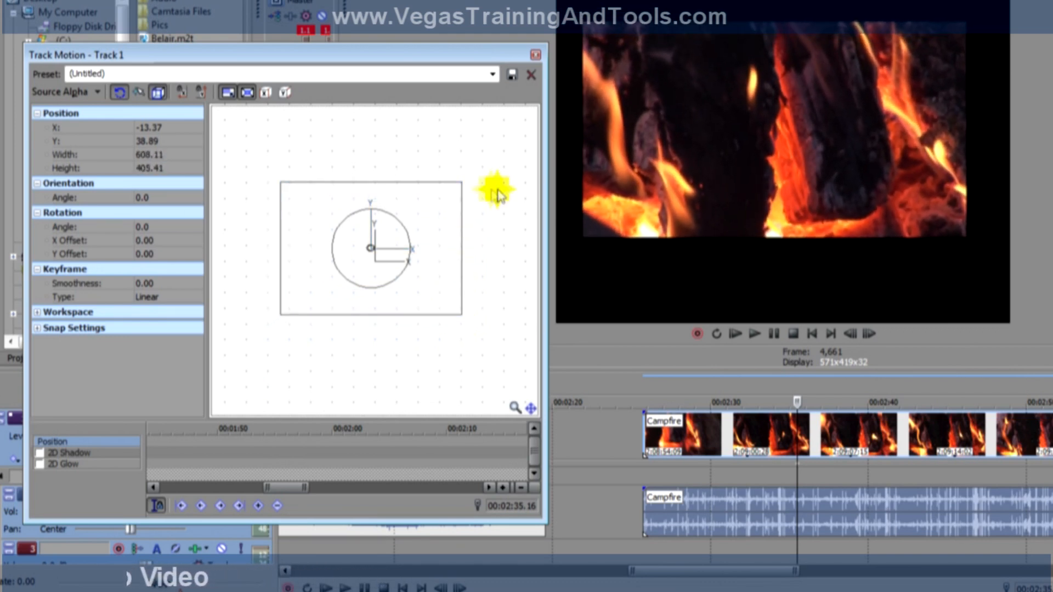
Switch video track 1's motion to 3D Source Alpha and tilt the frame to about X 66.6, Y 32.1, Z -50.9 orientation.
{"action": "left_click", "coordinate": [98, 93]}
{"action": "left_click", "coordinate": [94, 108]}
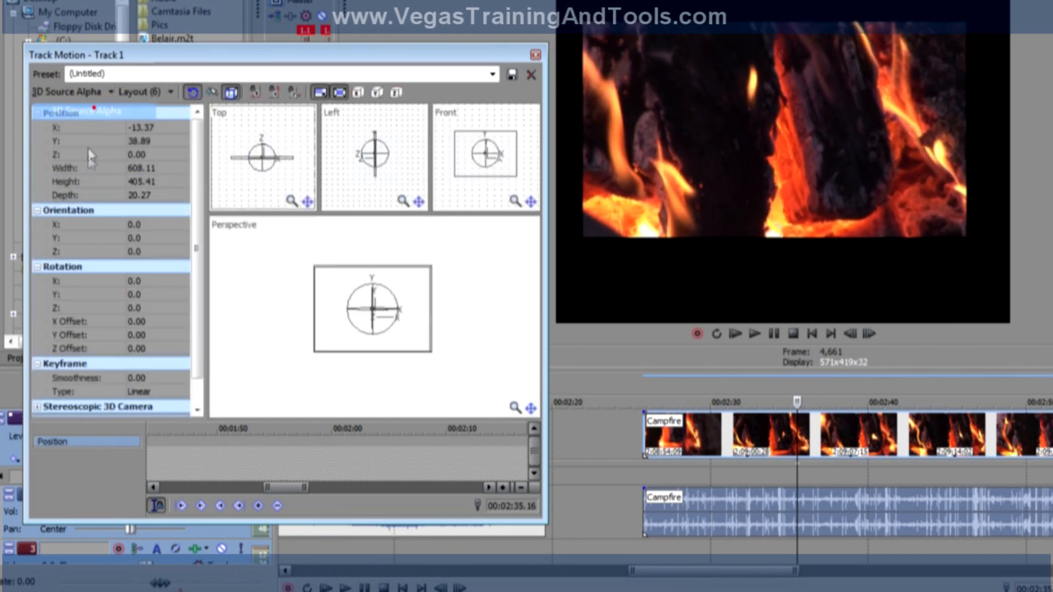
{"action": "left_click", "coordinate": [378, 299]}
{"action": "left_click_drag", "start_coordinate": [374, 291], "coordinate": [443, 183]}
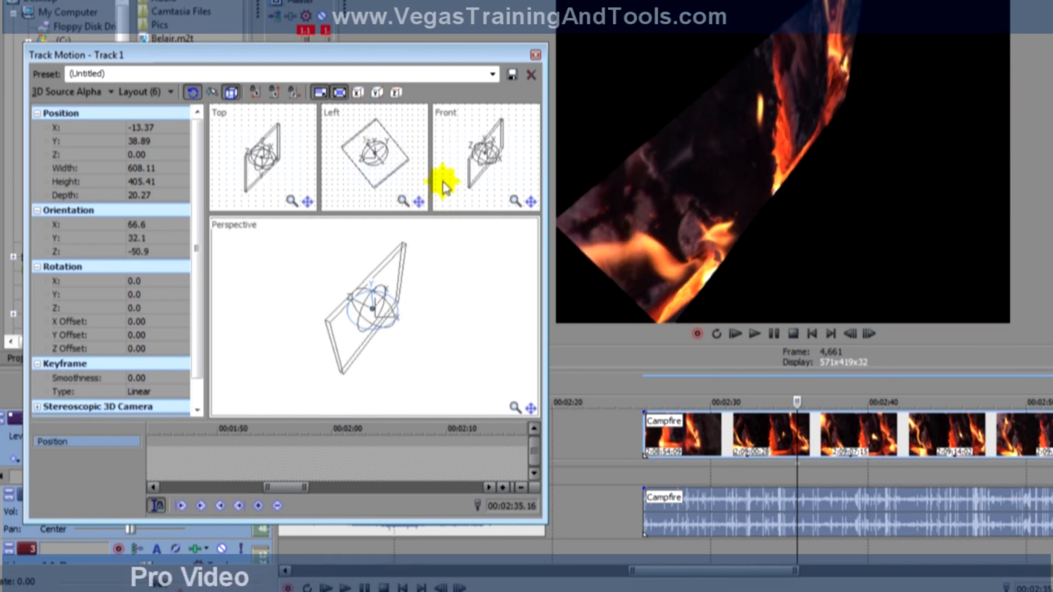
{"action": "left_click", "coordinate": [535, 56]}
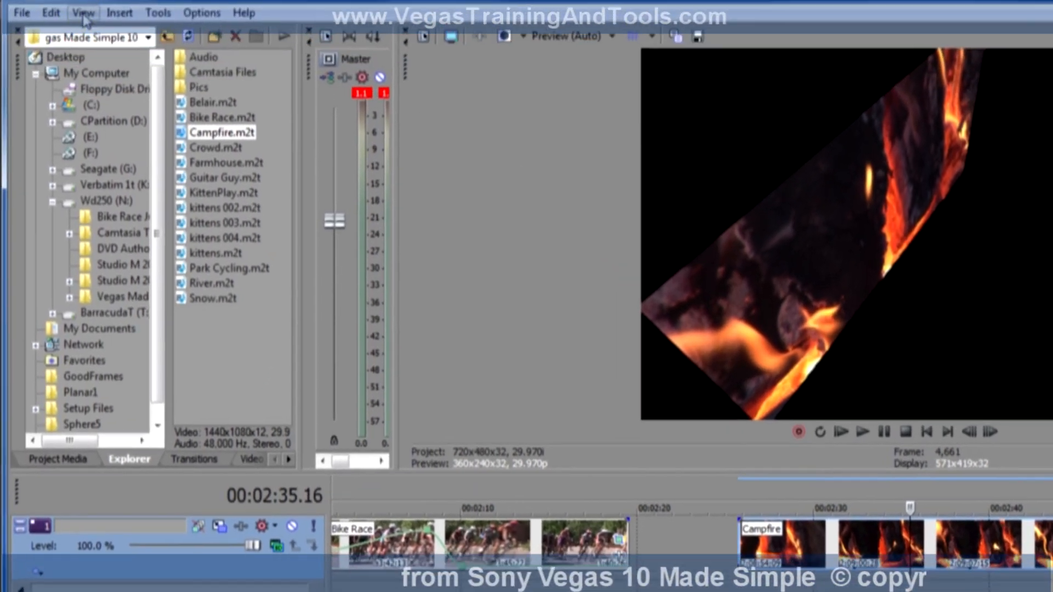
Open the Video Scopes, enlarge them with the Waveform scope displayed, and check the Campfire clip at about 00:02:45.
{"action": "left_click", "coordinate": [93, 32]}
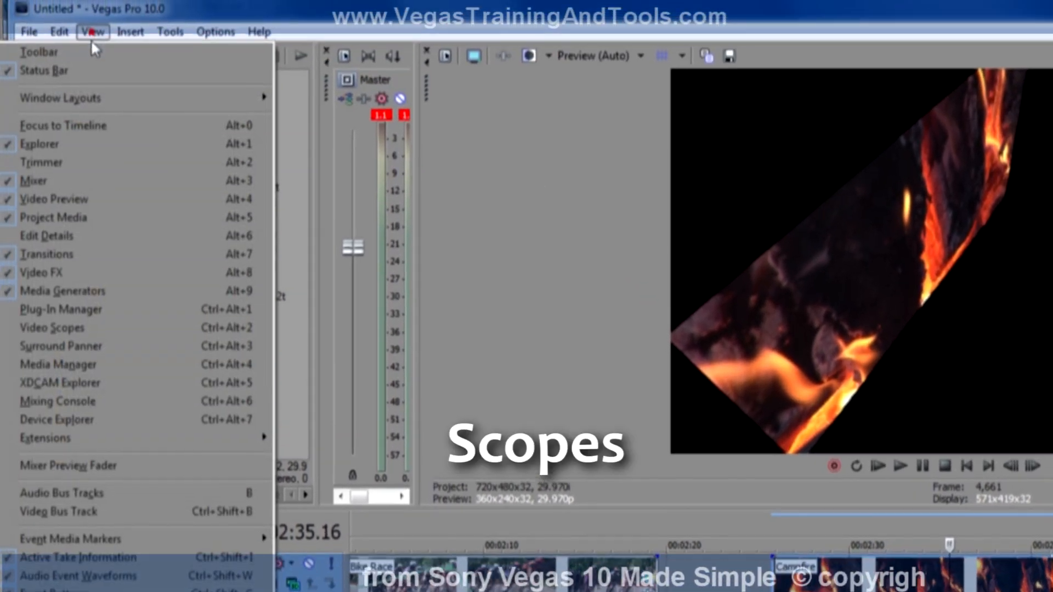
{"action": "left_click", "coordinate": [145, 329]}
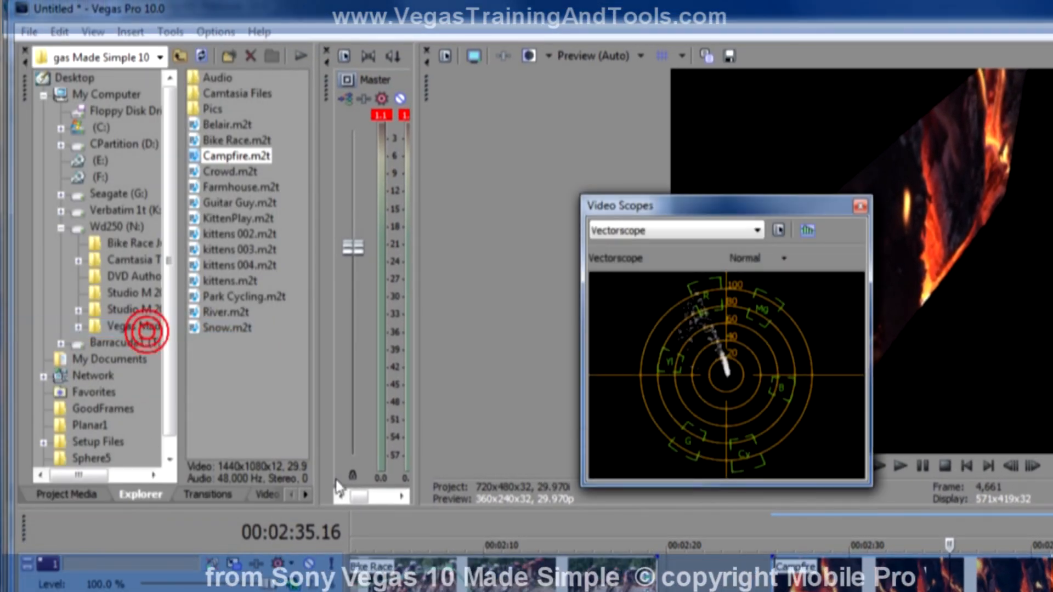
{"action": "left_click_drag", "start_coordinate": [780, 202], "coordinate": [515, 225]}
{"action": "left_click", "coordinate": [491, 252]}
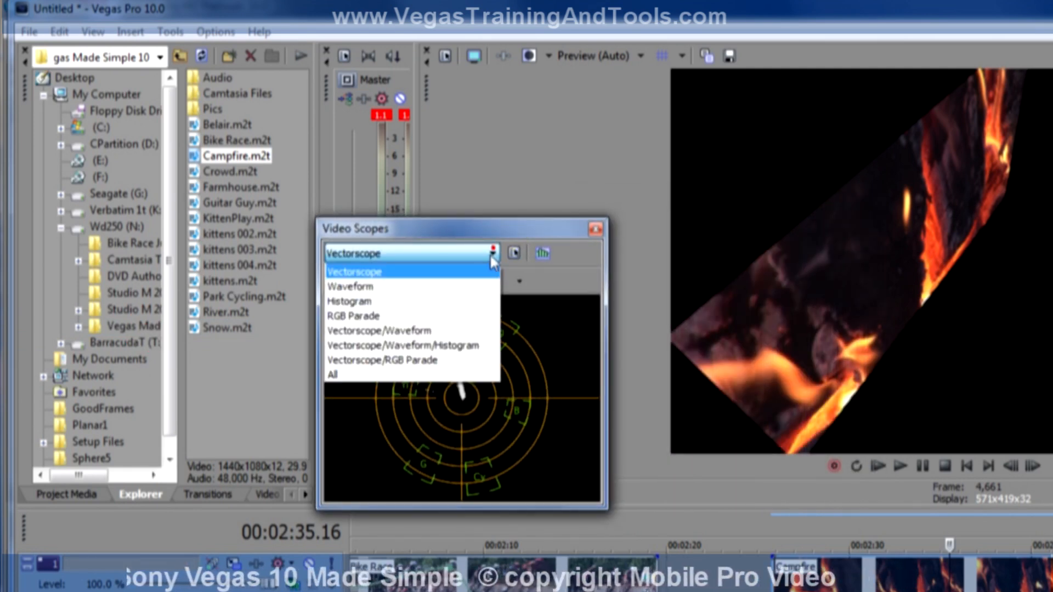
{"action": "left_click", "coordinate": [481, 285]}
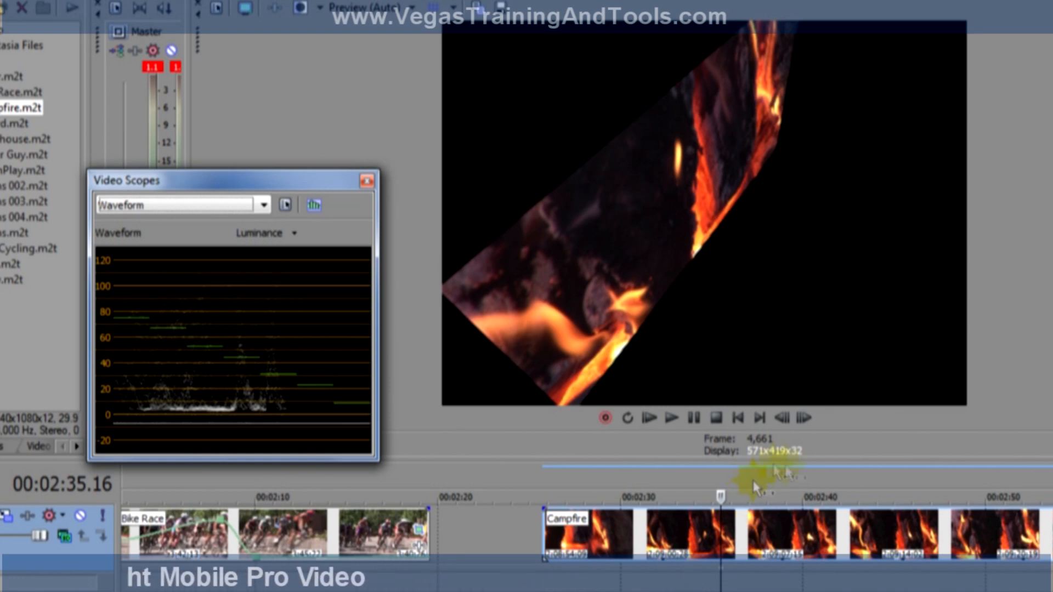
{"action": "left_click_drag", "start_coordinate": [377, 460], "coordinate": [494, 546]}
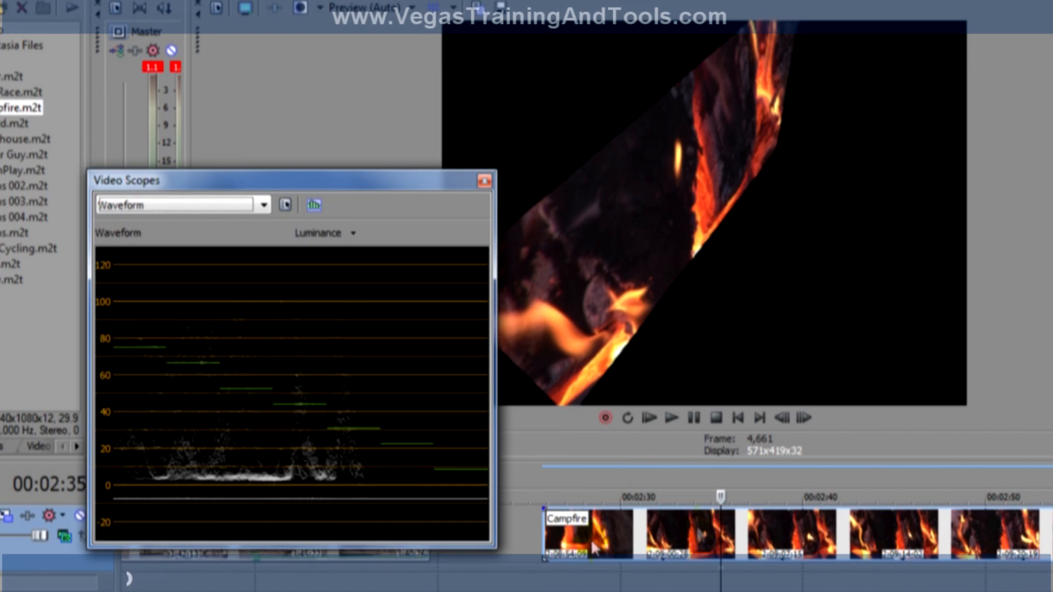
{"action": "left_click", "coordinate": [893, 496]}
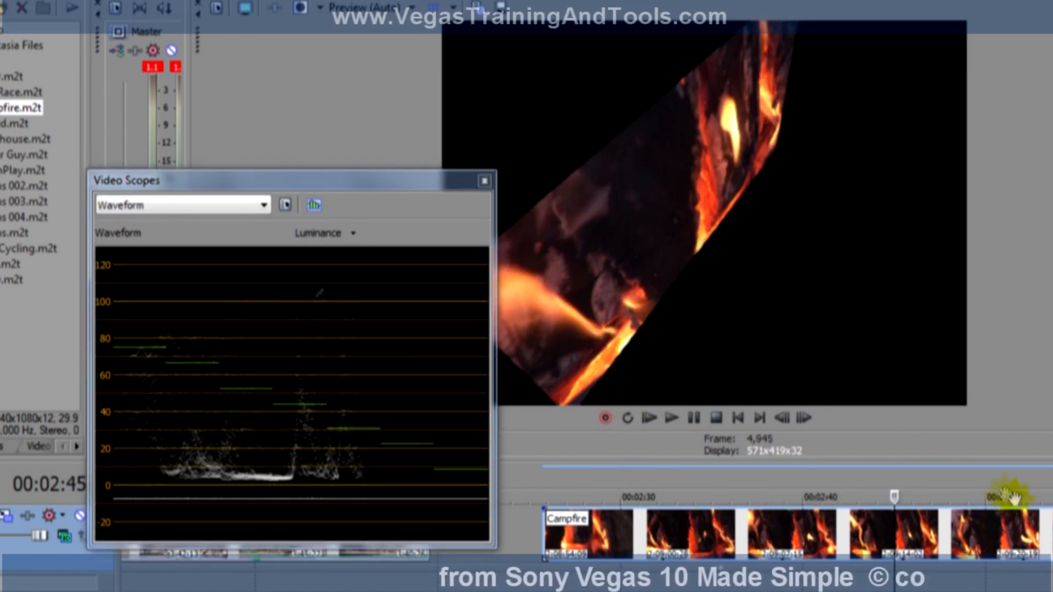
Add the Farmhouse.m2t clip after Campfire at about 00:03:06 and view it at about 00:03:16.
{"action": "left_click_drag", "start_coordinate": [1004, 495], "coordinate": [477, 495]}
{"action": "left_click_drag", "start_coordinate": [33, 139], "coordinate": [763, 536]}
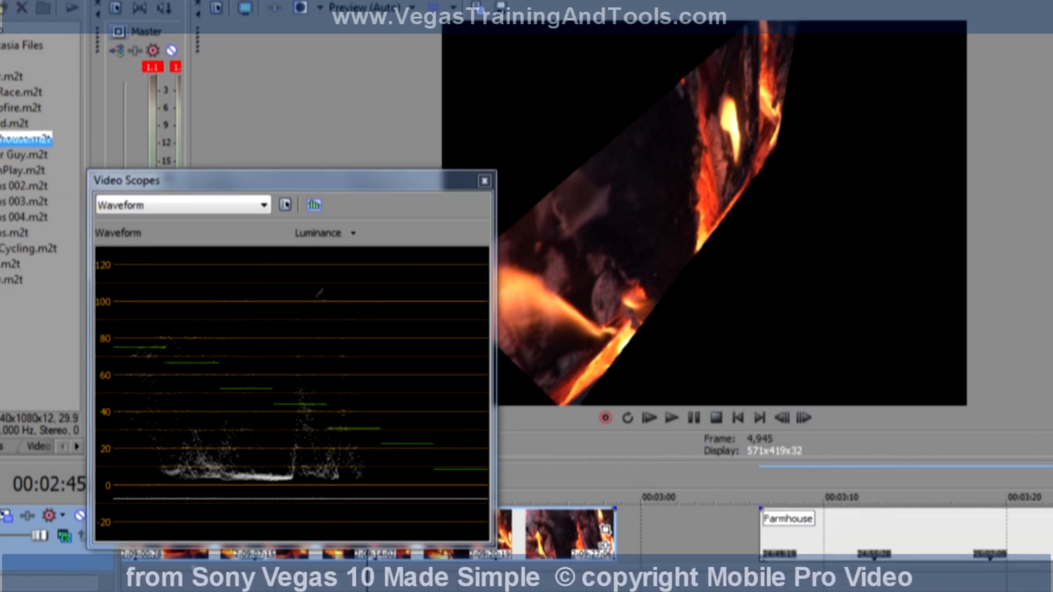
{"action": "left_click_drag", "start_coordinate": [943, 492], "coordinate": [720, 483]}
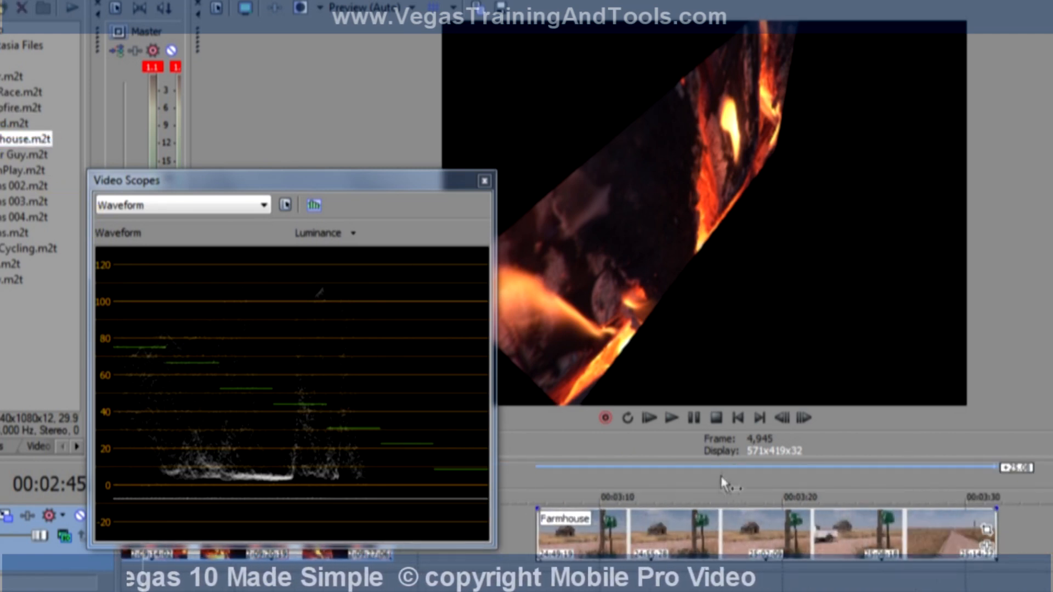
{"action": "left_click", "coordinate": [721, 487]}
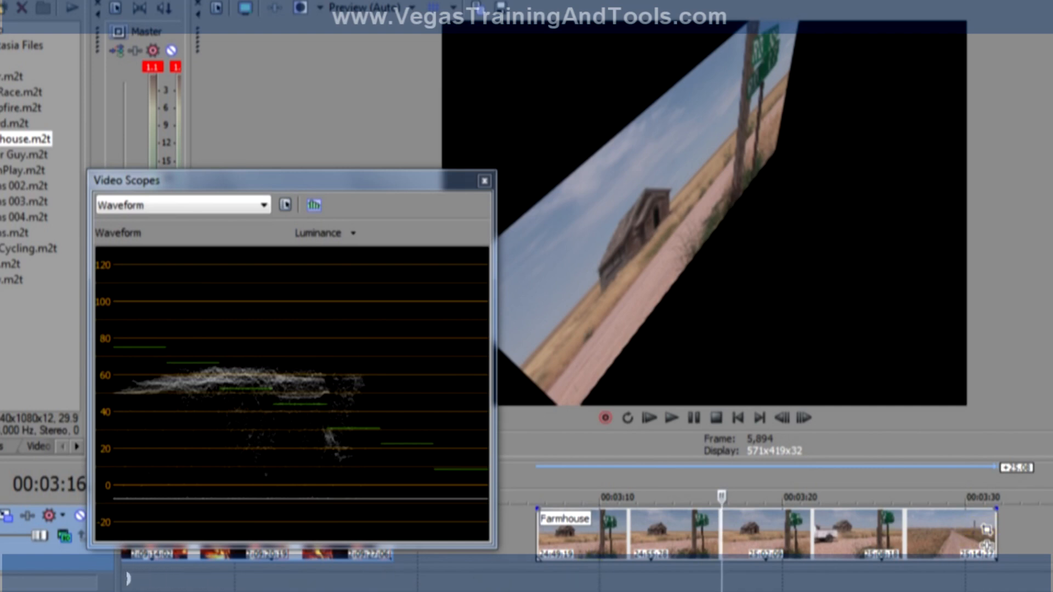
Move the Farmhouse video event to a new video track above the Campfire track and view it at 00:03:17.
{"action": "left_click", "coordinate": [72, 580]}
{"action": "left_click_drag", "start_coordinate": [674, 578], "coordinate": [676, 537]}
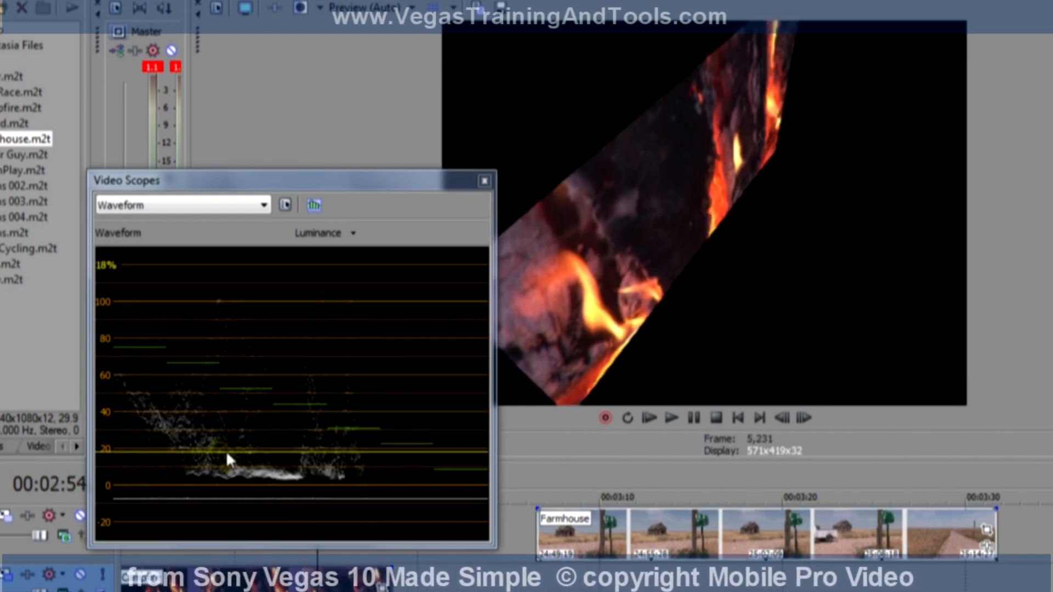
{"action": "left_click", "coordinate": [743, 480]}
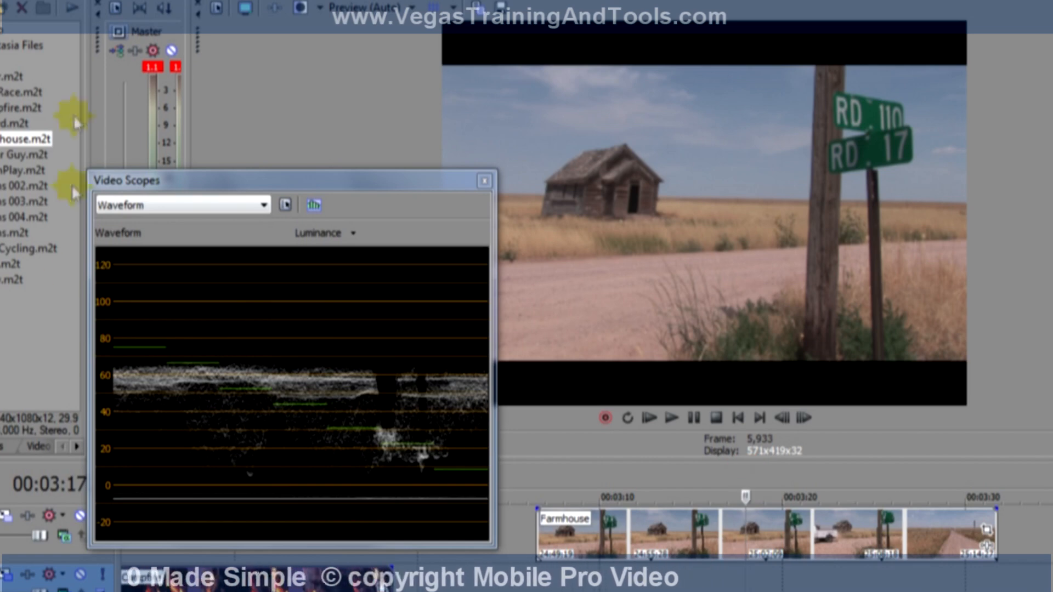
Add the Sony Color Curves effect to the Farmhouse event.
{"action": "left_click", "coordinate": [987, 547]}
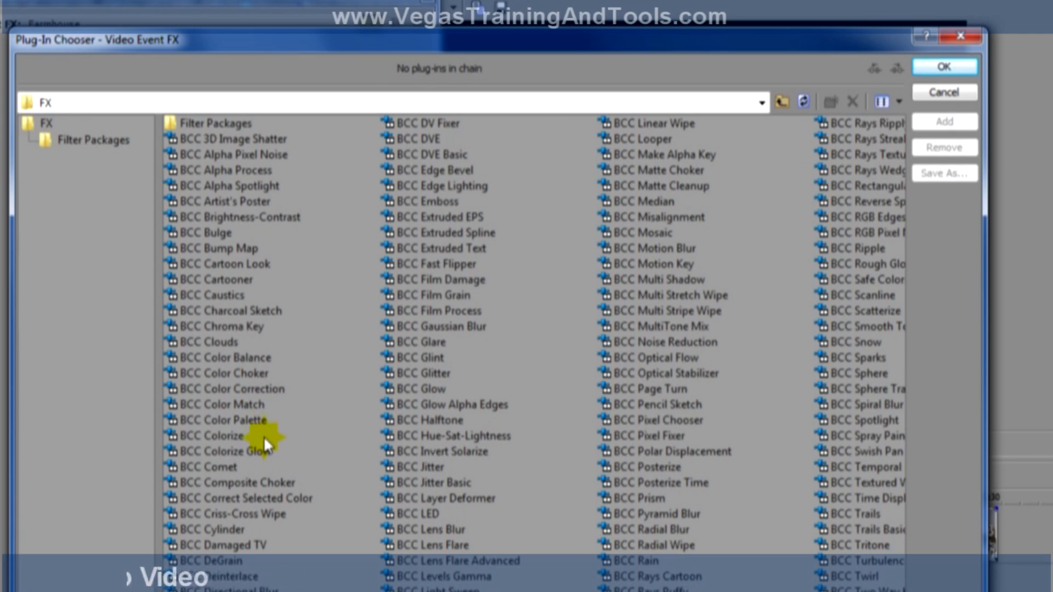
{"action": "left_click_drag", "start_coordinate": [299, 591], "coordinate": [661, 591]}
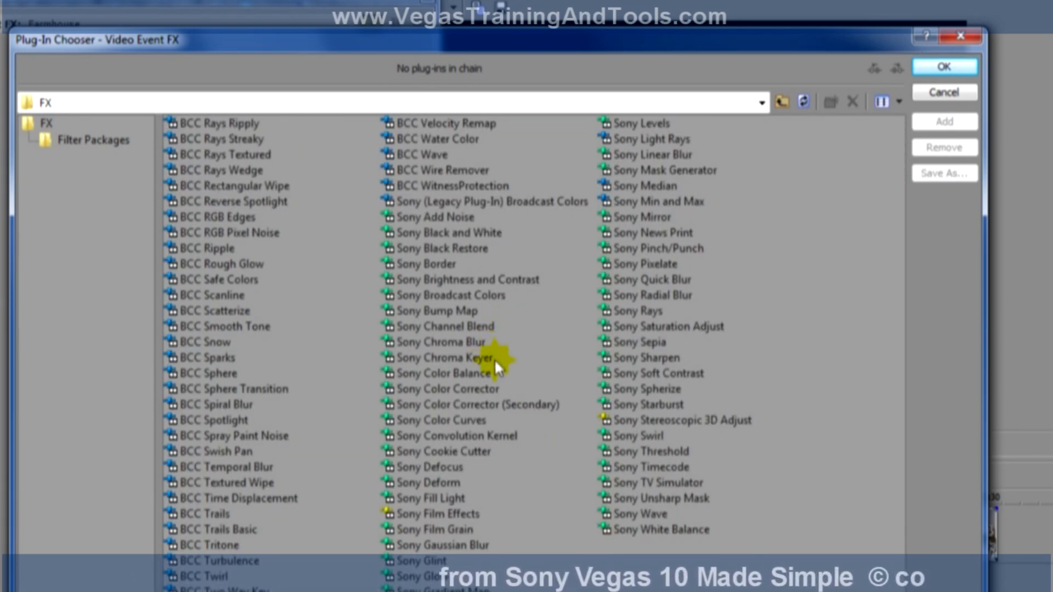
{"action": "double_click", "coordinate": [482, 418]}
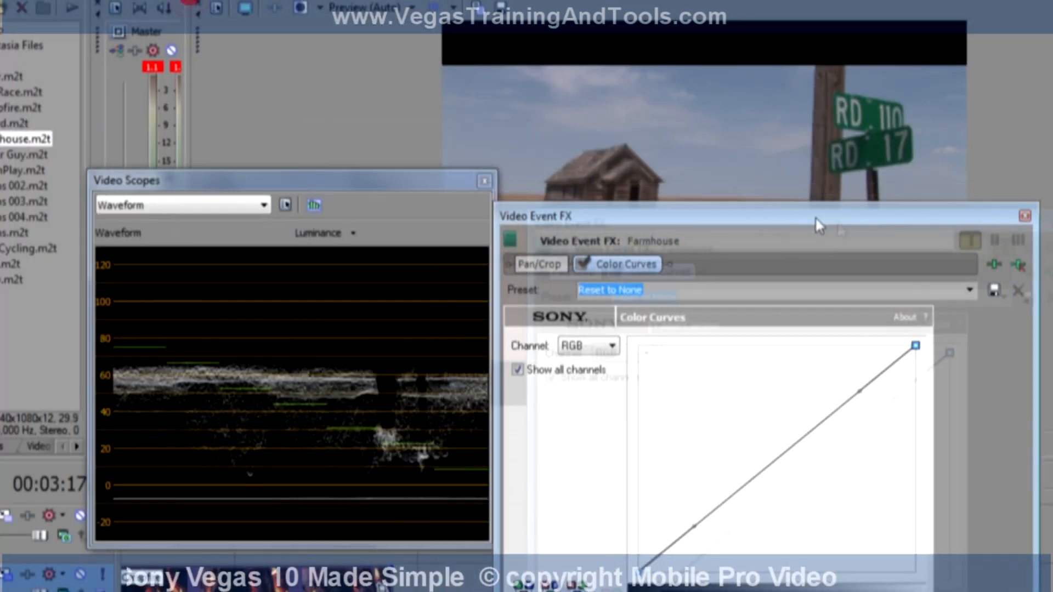
Reshape the Farmhouse event's color curve to brighten the picture, and close the effect and scope windows.
{"action": "left_click_drag", "start_coordinate": [818, 225], "coordinate": [665, 72]}
{"action": "left_click_drag", "start_coordinate": [917, 318], "coordinate": [821, 318]}
{"action": "left_click_drag", "start_coordinate": [676, 69], "coordinate": [1031, 345]}
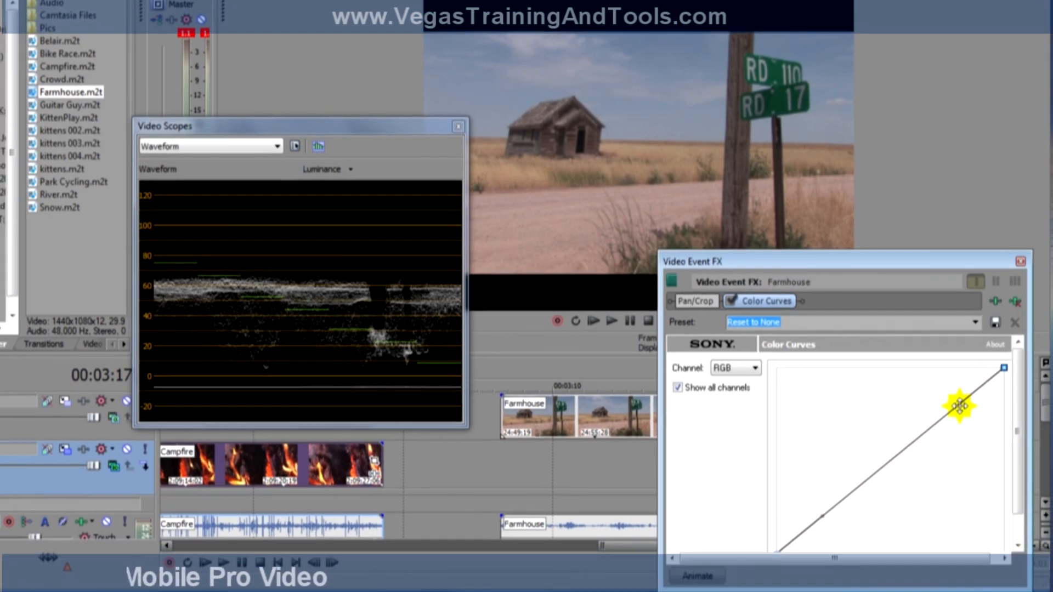
{"action": "left_click_drag", "start_coordinate": [958, 405], "coordinate": [858, 418]}
{"action": "left_click_drag", "start_coordinate": [835, 518], "coordinate": [850, 485]}
{"action": "left_click_drag", "start_coordinate": [859, 419], "coordinate": [861, 376]}
{"action": "left_click_drag", "start_coordinate": [858, 373], "coordinate": [841, 410]}
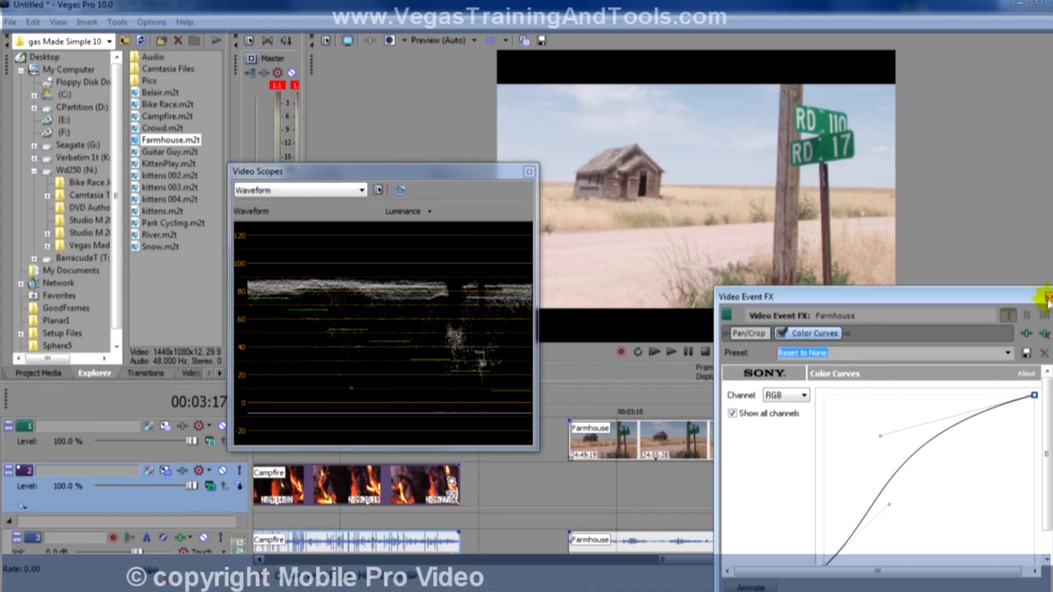
{"action": "left_click", "coordinate": [1048, 298]}
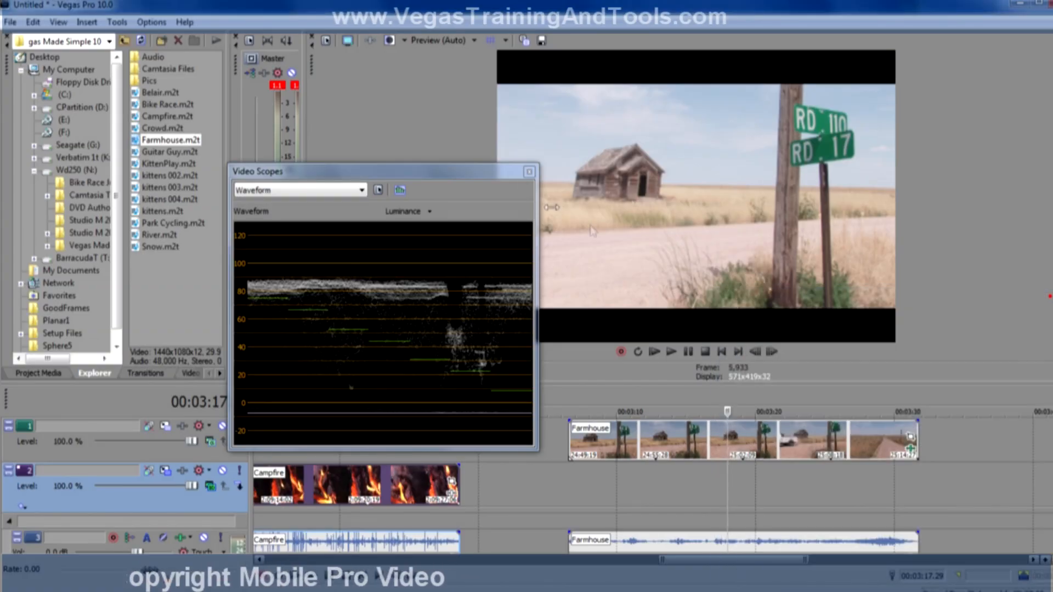
{"action": "left_click", "coordinate": [528, 171]}
Open the project multicam demo.veg without saving the changes to the current project.
{"action": "left_click", "coordinate": [12, 21]}
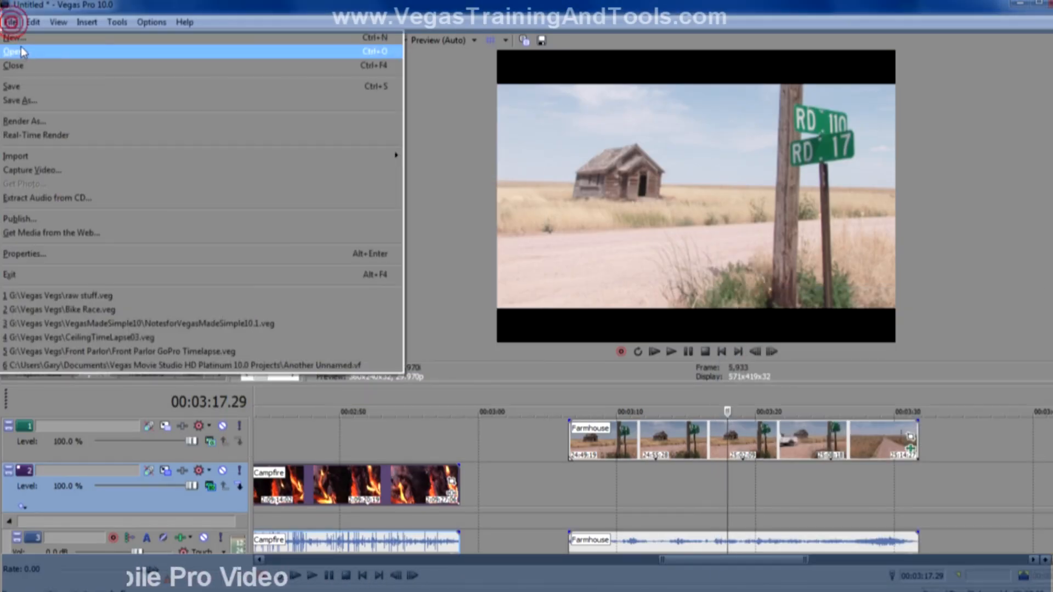
{"action": "left_click", "coordinate": [22, 40]}
{"action": "double_click", "coordinate": [503, 133]}
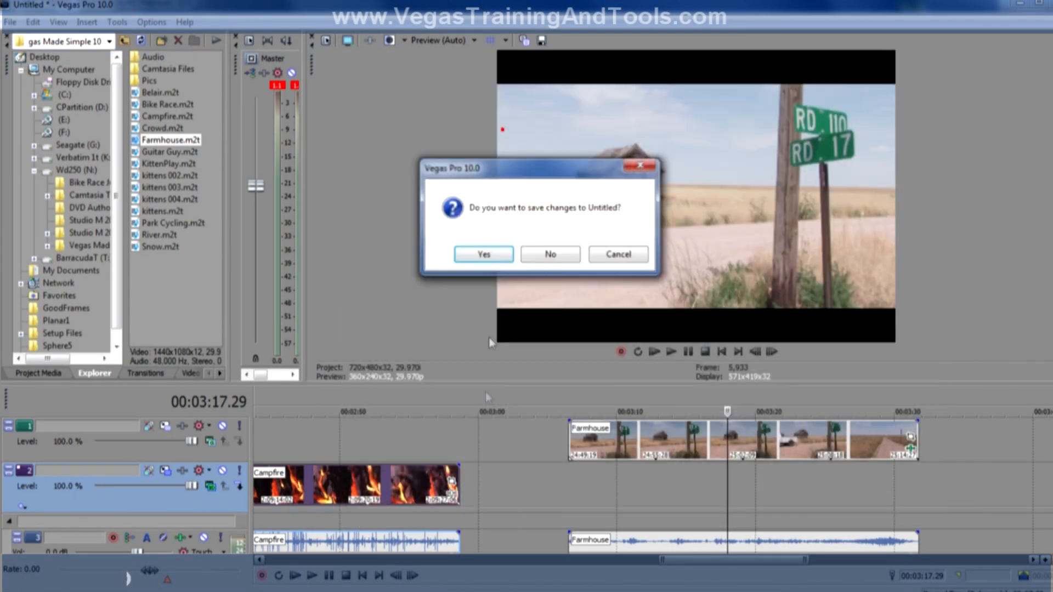
{"action": "left_click", "coordinate": [547, 251]}
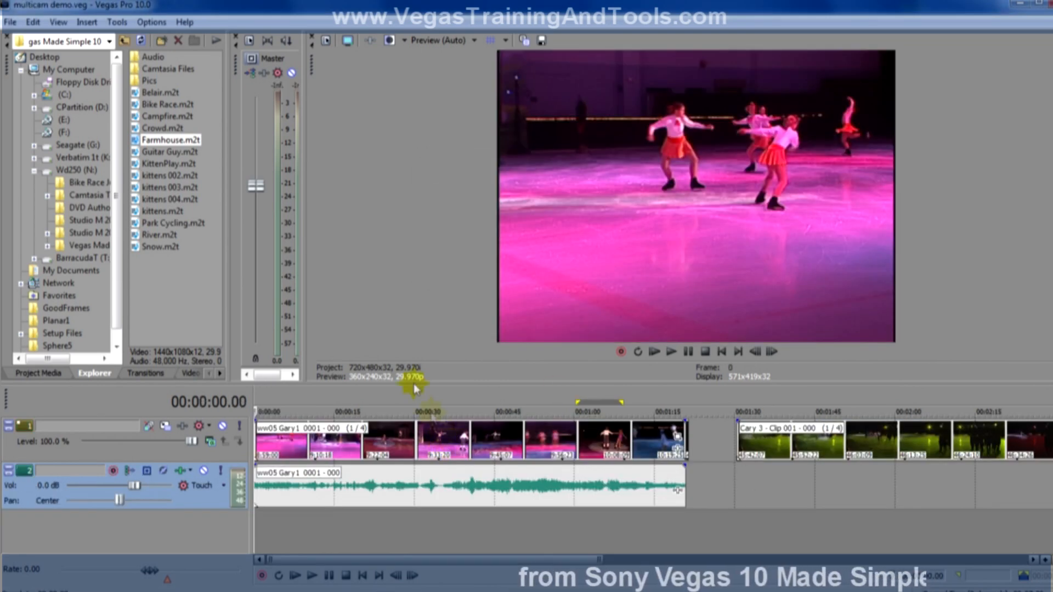
Enable multicamera editing for the skating project.
{"action": "left_click", "coordinate": [117, 22]}
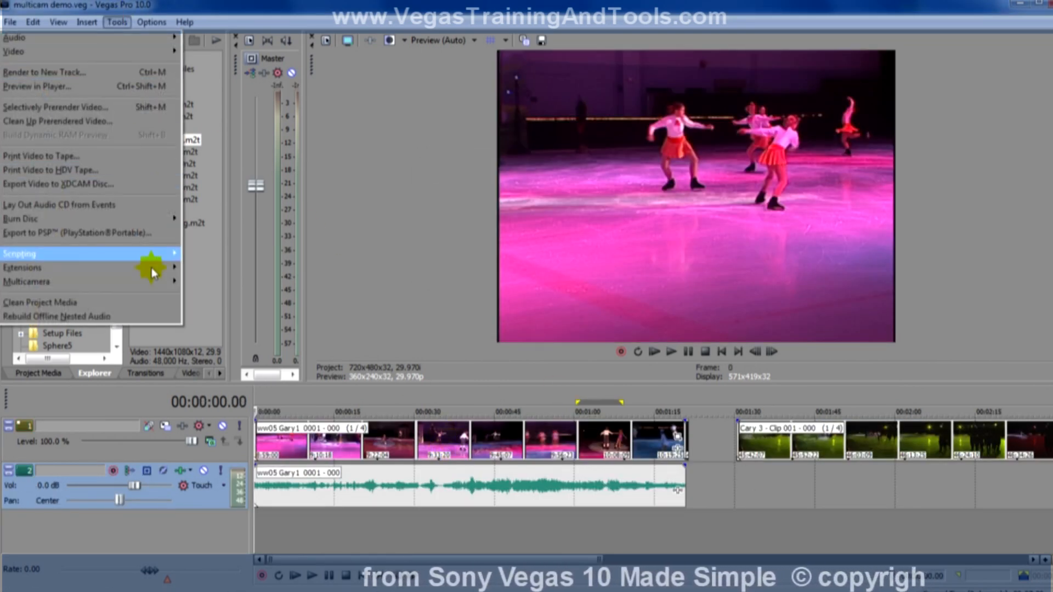
{"action": "mouse_move", "coordinate": [155, 282]}
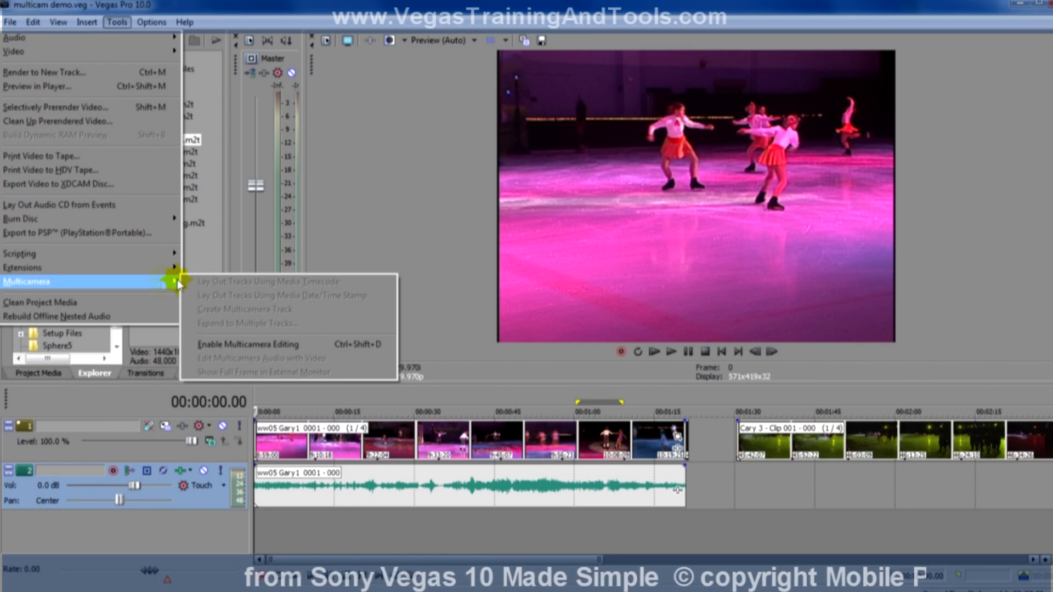
{"action": "left_click", "coordinate": [263, 344]}
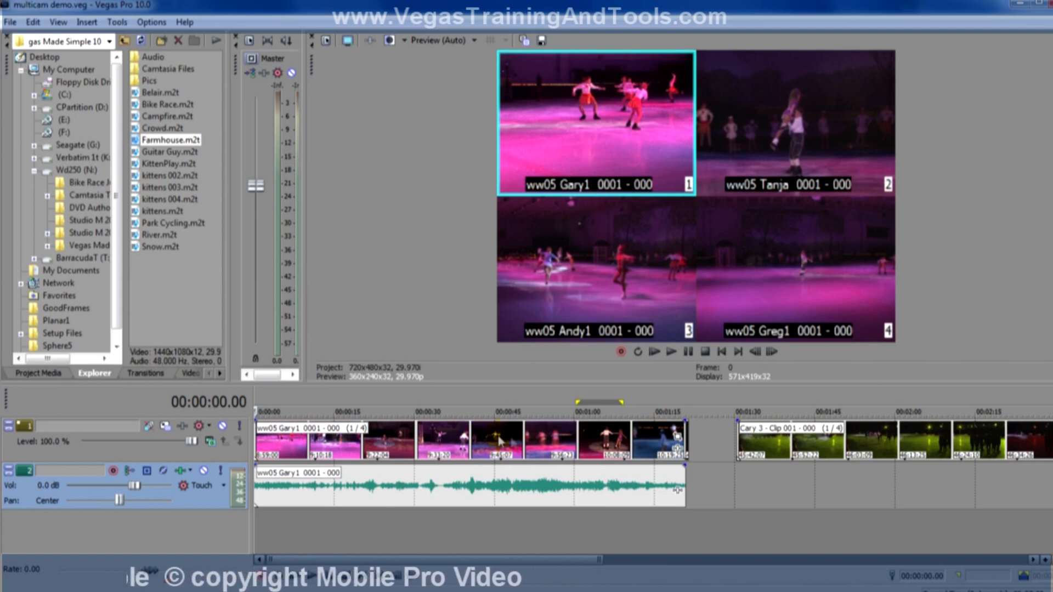
Mark the time range from 00:00:13.09 to 00:00:32.08 and mute audio track 2.
{"action": "left_click", "coordinate": [357, 525]}
{"action": "left_click_drag", "start_coordinate": [327, 515], "coordinate": [426, 523]}
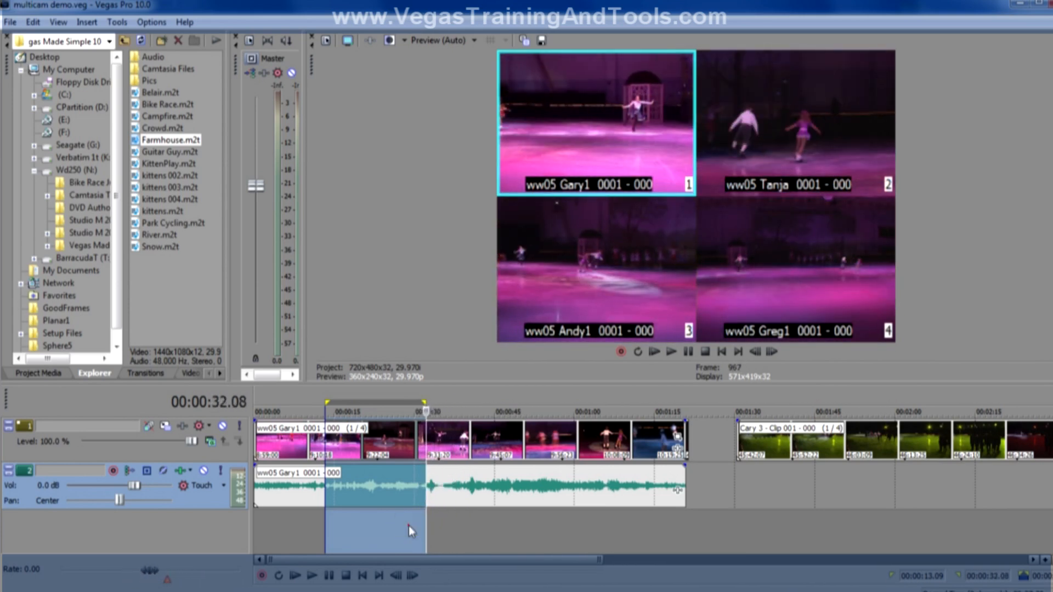
{"action": "left_click", "coordinate": [408, 526]}
{"action": "left_click", "coordinate": [204, 471]}
Play from 00:00:15.24 and switch live through cameras 2, 3, 4, 1, 2, 4, 3 and 4, crossfading some of the middle switches.
{"action": "left_click", "coordinate": [338, 524]}
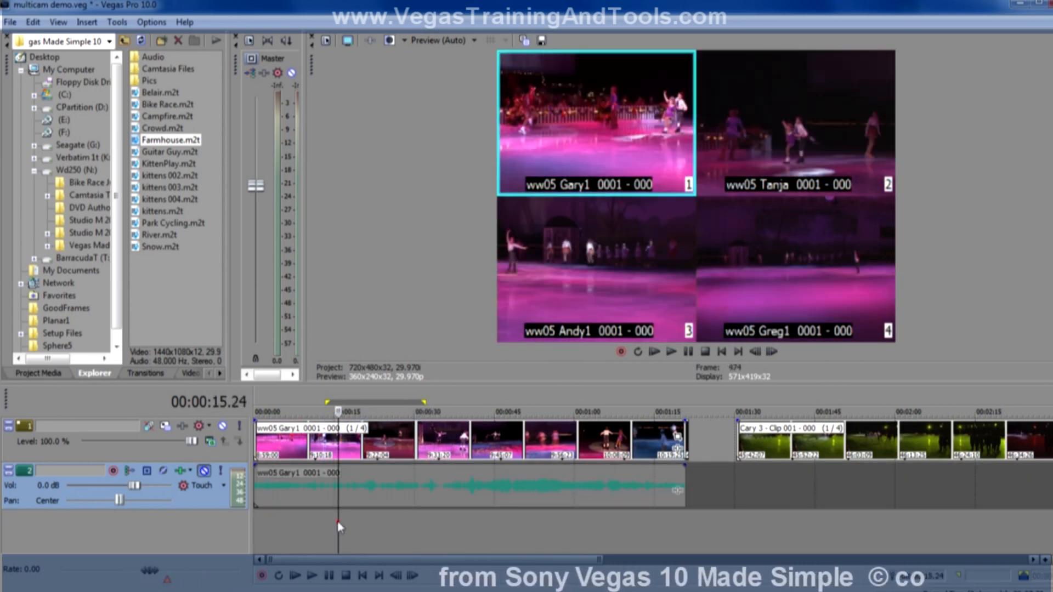
{"action": "key", "text": "space"}
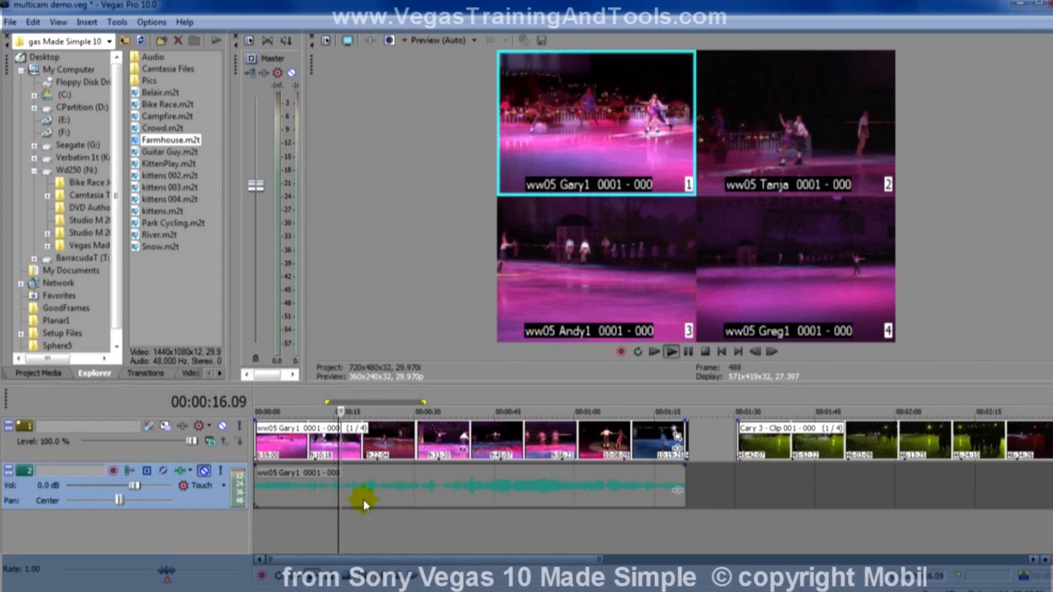
{"action": "left_click", "coordinate": [770, 155]}
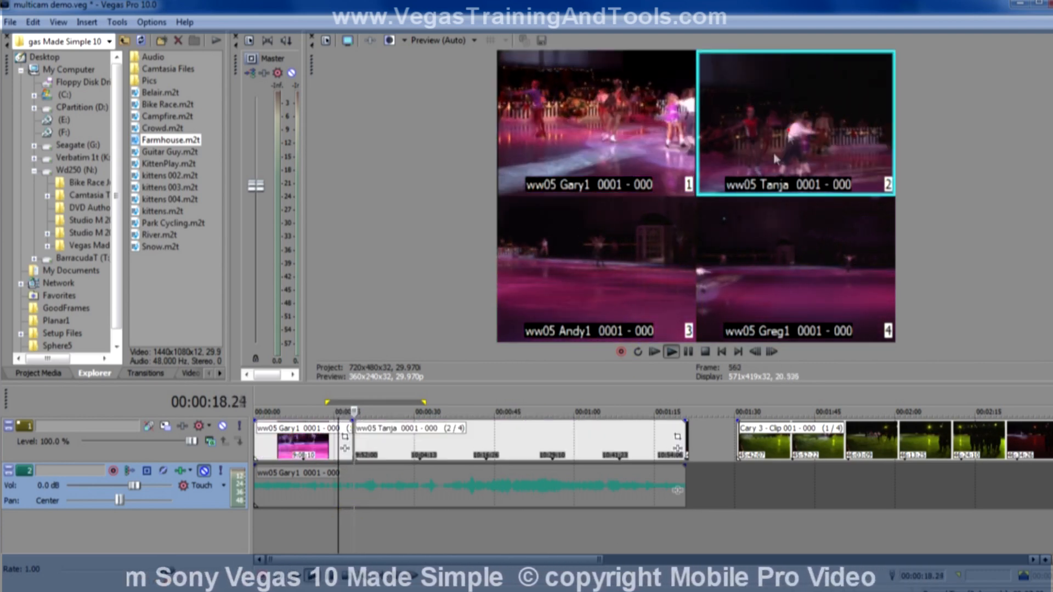
{"action": "left_click", "coordinate": [592, 266]}
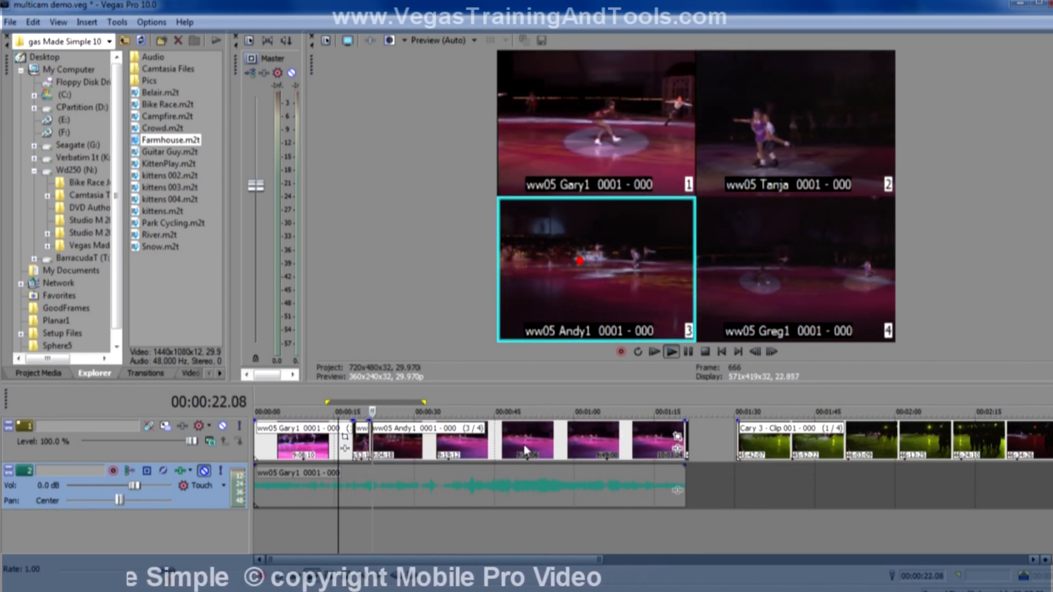
{"action": "left_click", "coordinate": [816, 262]}
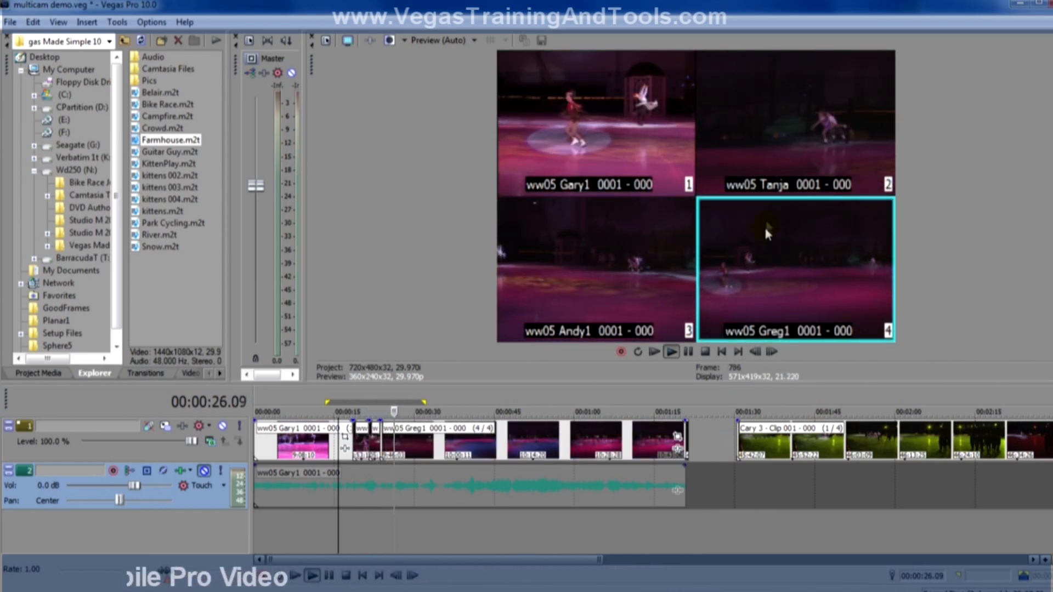
{"action": "left_click", "coordinate": [626, 160]}
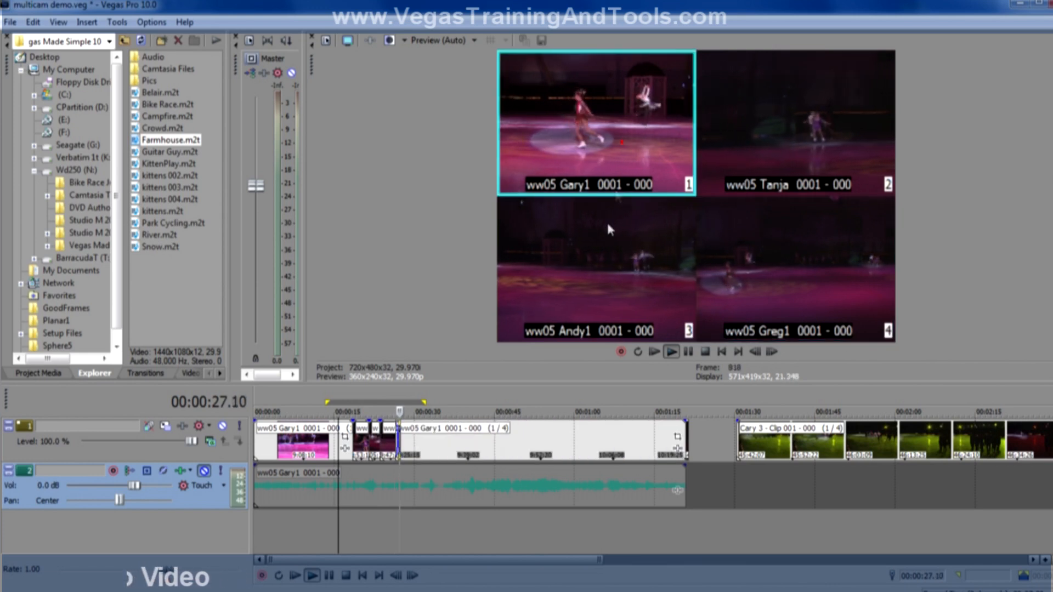
{"action": "left_click", "coordinate": [795, 141]}
{"action": "left_click", "coordinate": [784, 281]}
{"action": "left_click", "coordinate": [621, 283]}
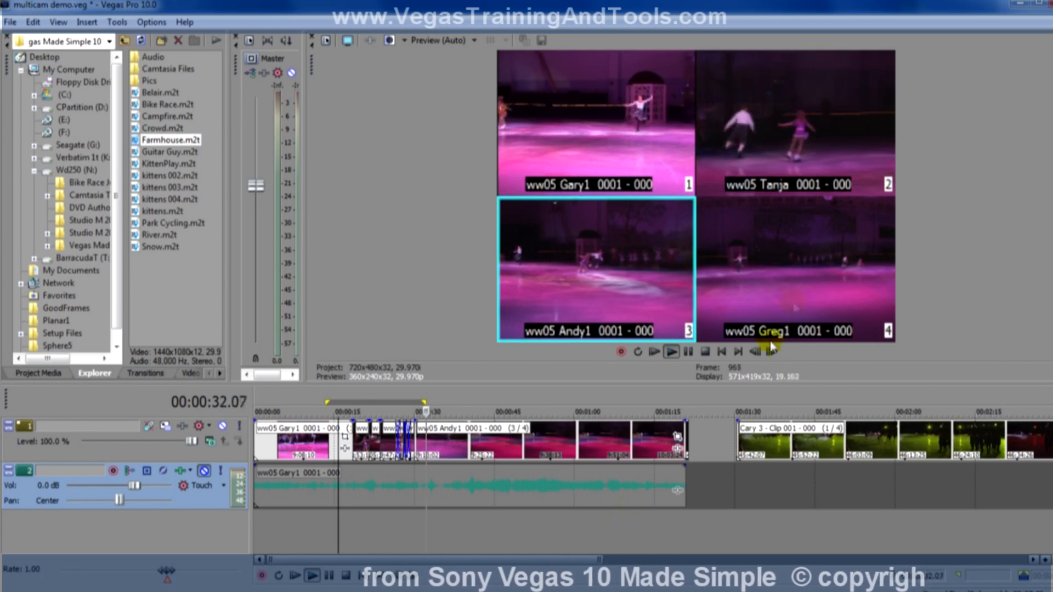
{"action": "left_click", "coordinate": [792, 276]}
{"action": "key", "text": "Return"}
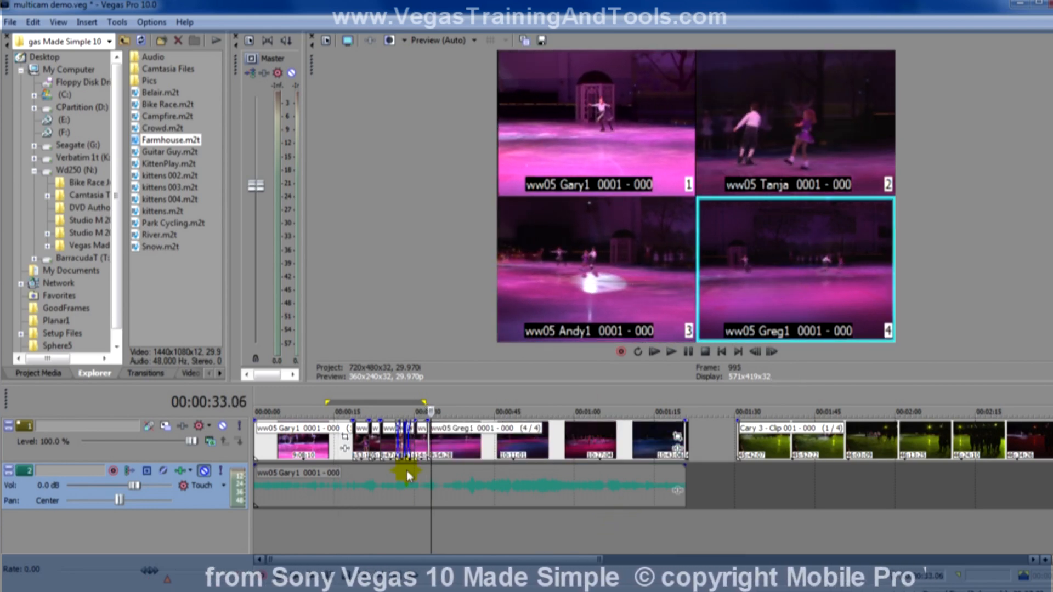
{"action": "left_click_drag", "start_coordinate": [600, 559], "coordinate": [392, 559]}
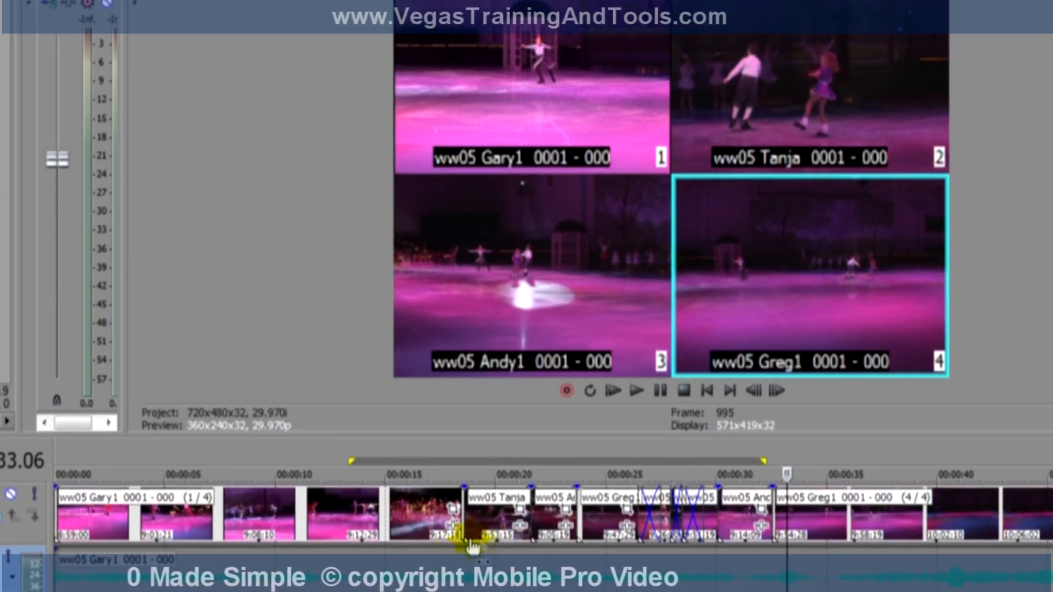
Turn off multicamera editing and mark the time range from 00:00:16.09 to 00:00:36.22 over the switched cuts.
{"action": "left_click_drag", "start_coordinate": [431, 472], "coordinate": [442, 471]}
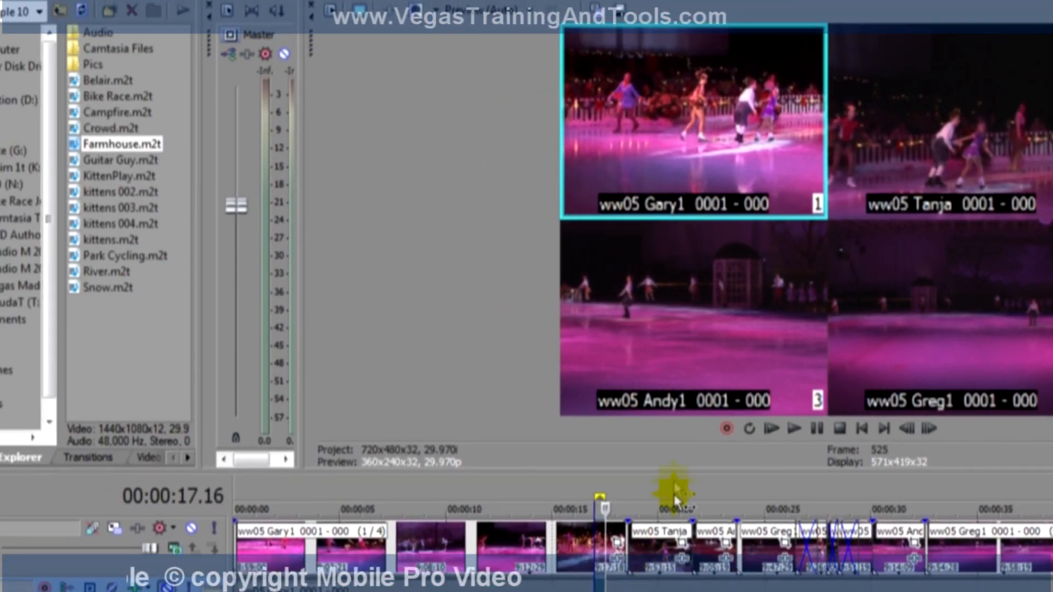
{"action": "left_click", "coordinate": [170, 21]}
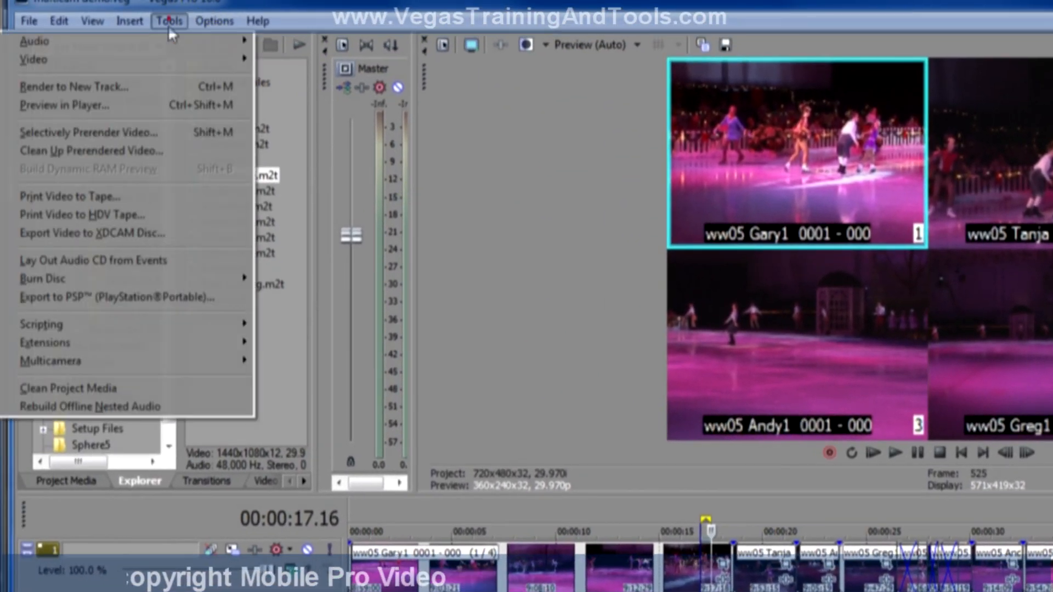
{"action": "left_click", "coordinate": [189, 355]}
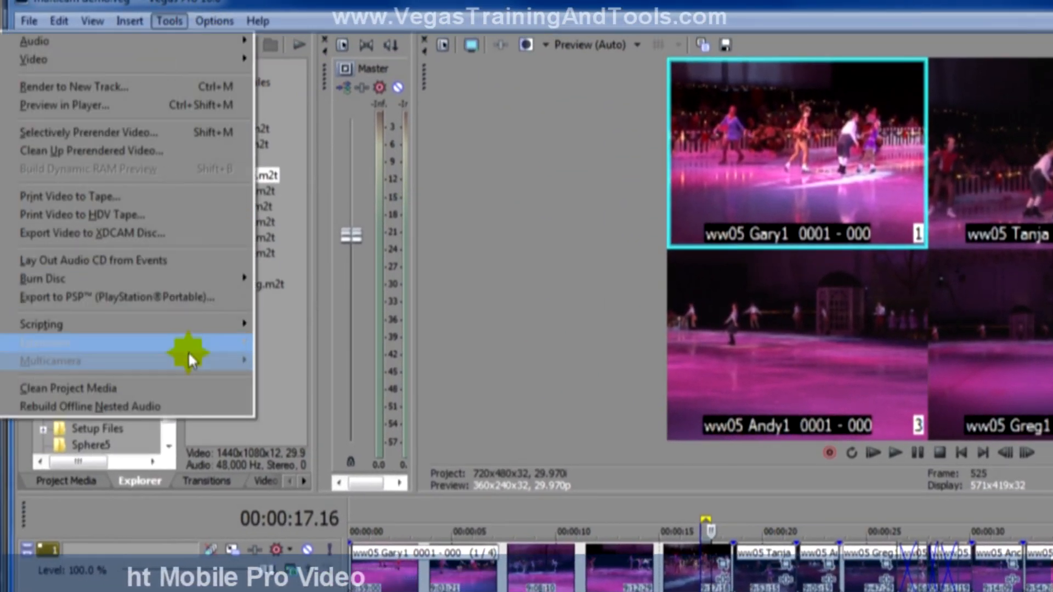
{"action": "left_click", "coordinate": [340, 443]}
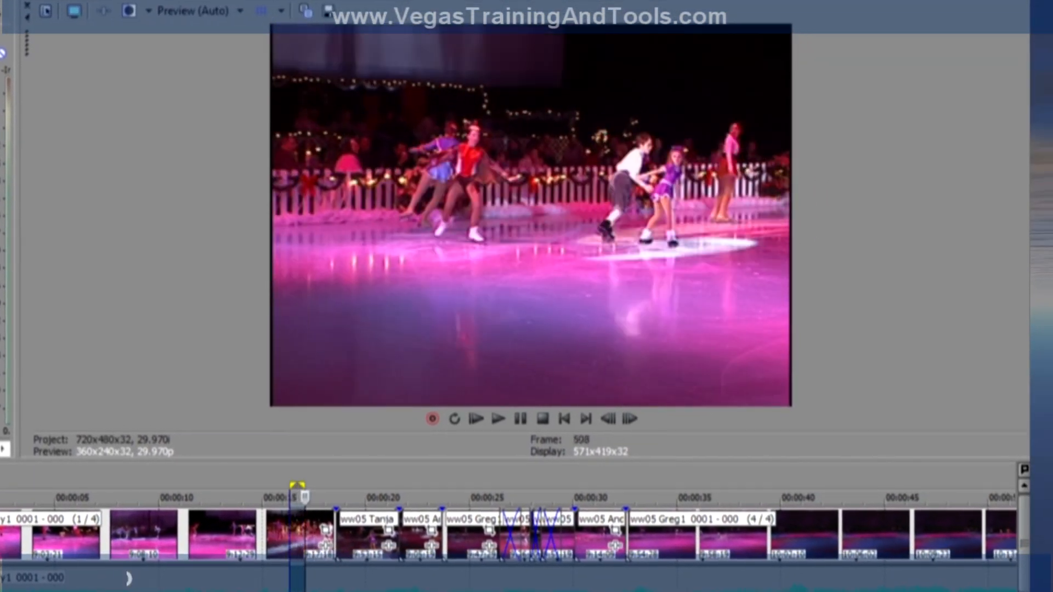
{"action": "left_click_drag", "start_coordinate": [304, 497], "coordinate": [711, 496]}
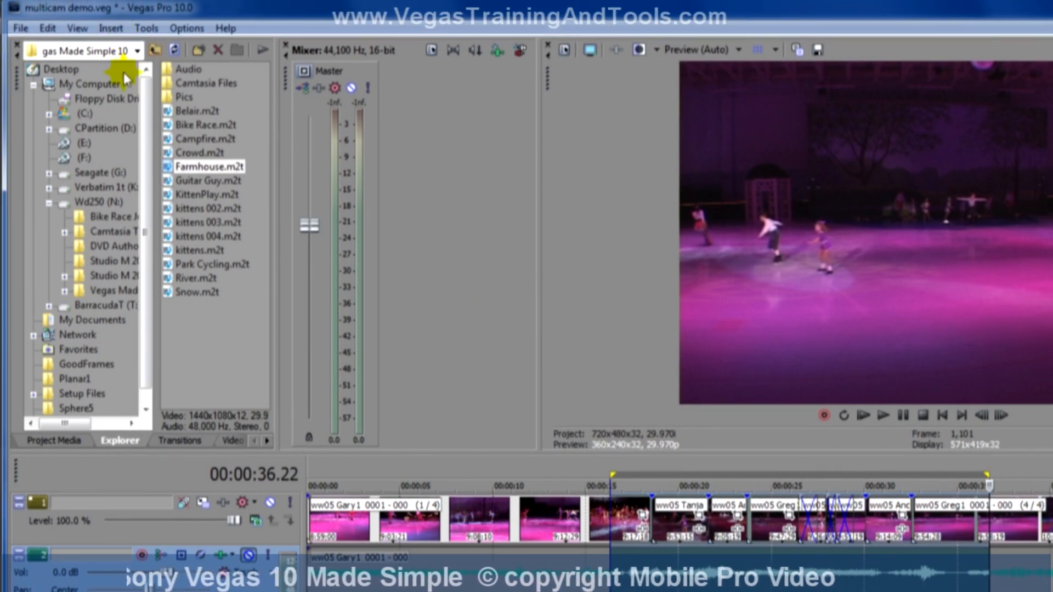
Show the Trimmer window and widen it until its additional transport and editing controls fit.
{"action": "left_click", "coordinate": [77, 28]}
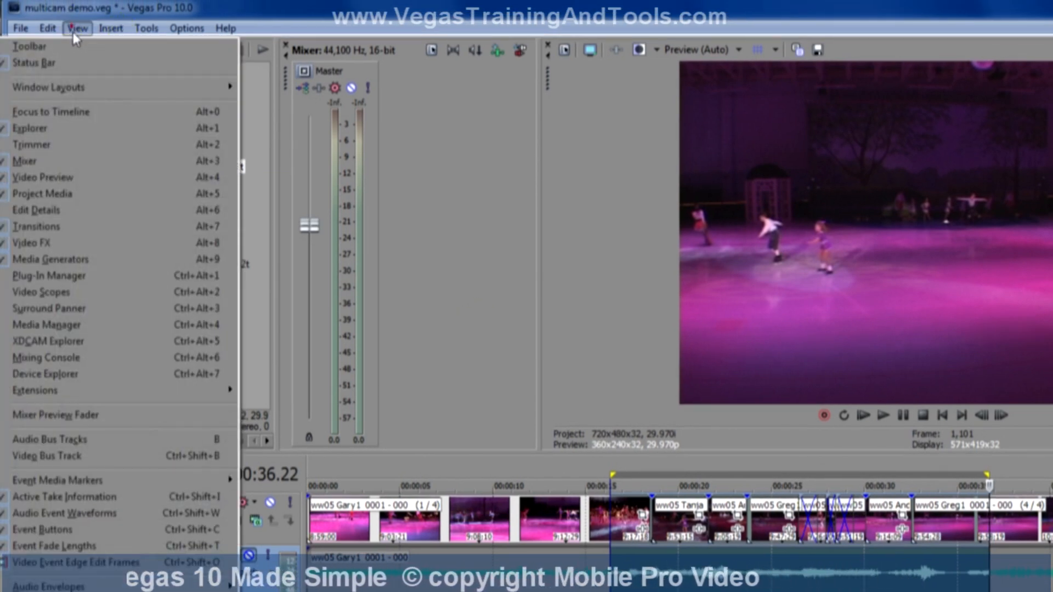
{"action": "left_click", "coordinate": [87, 143]}
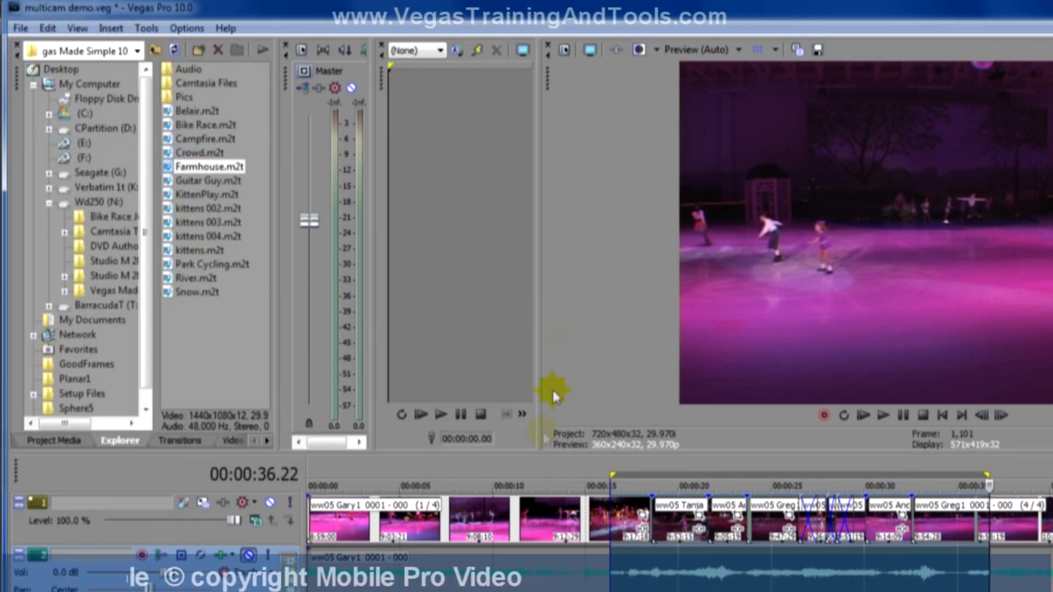
{"action": "left_click_drag", "start_coordinate": [540, 320], "coordinate": [666, 336]}
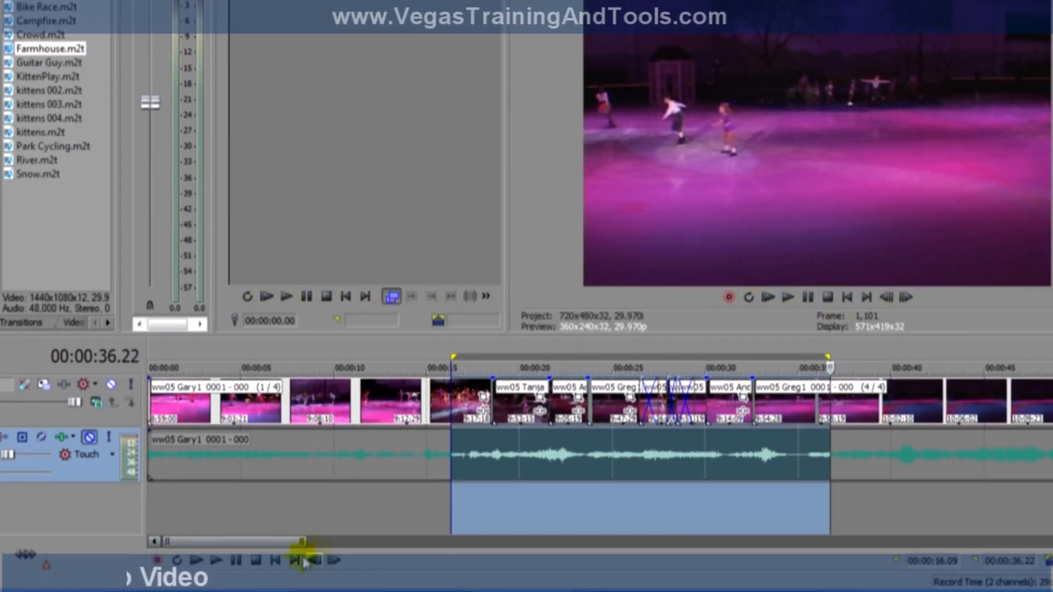
Advance the project preview frame by frame to 00:00:36.26.
{"action": "left_click", "coordinate": [906, 299]}
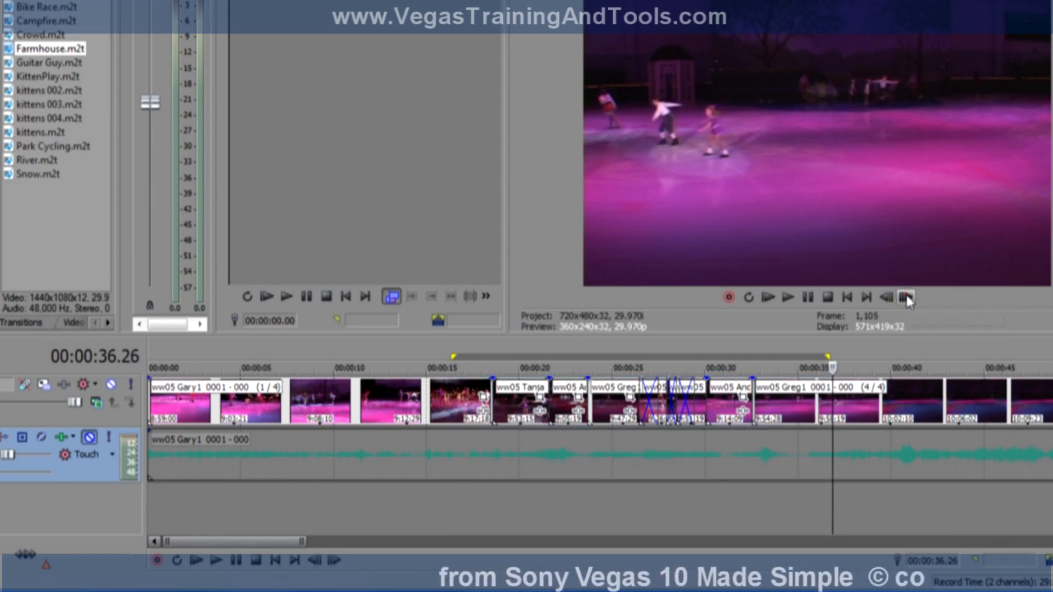